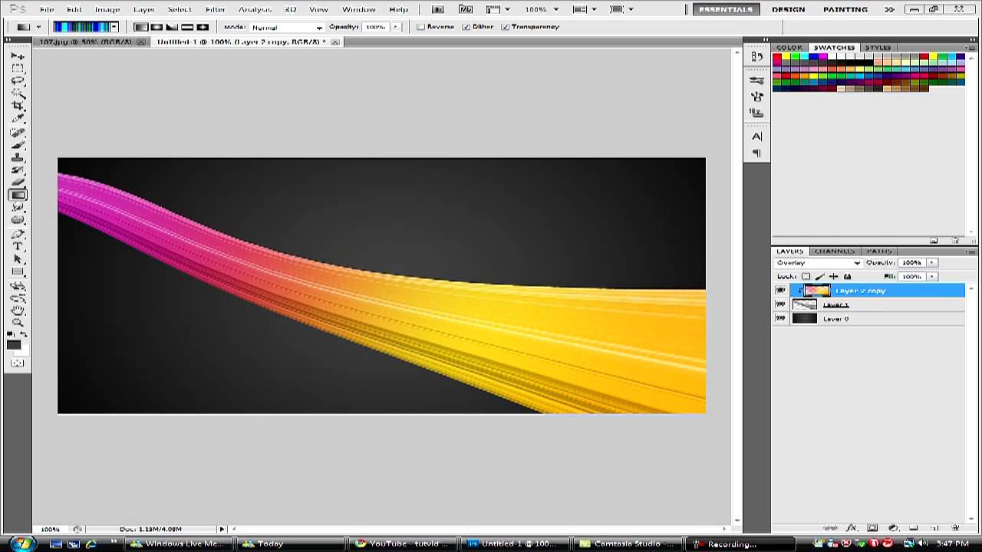
Create a new 845 by 475 pixel RGB document with a white background and convert the background into a regular layer.
left_click(47, 9)
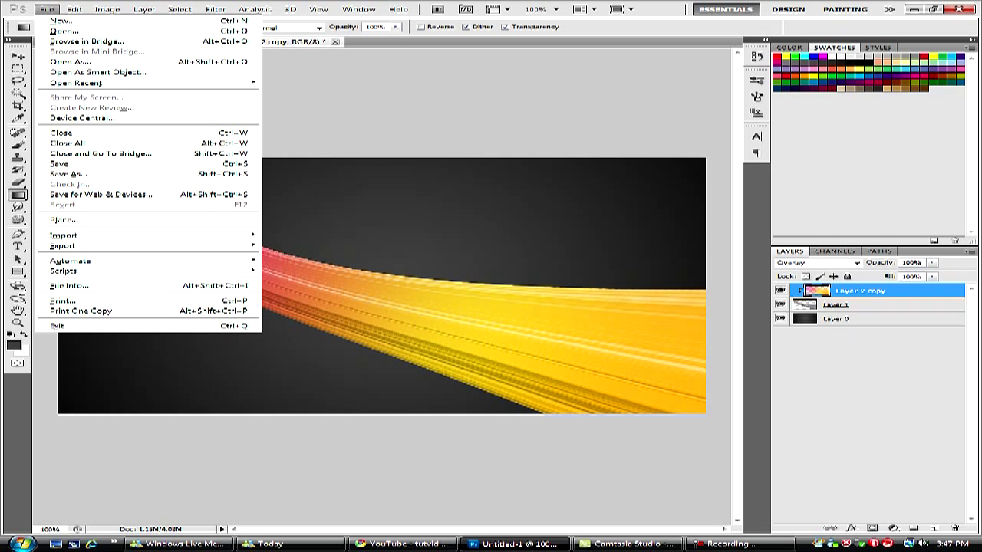
left_click(57, 21)
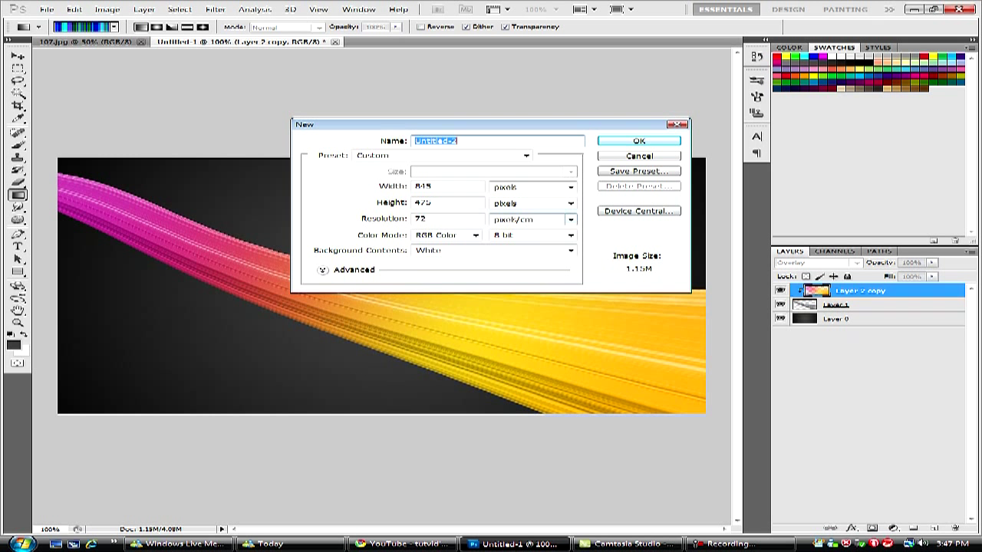
key("Return")
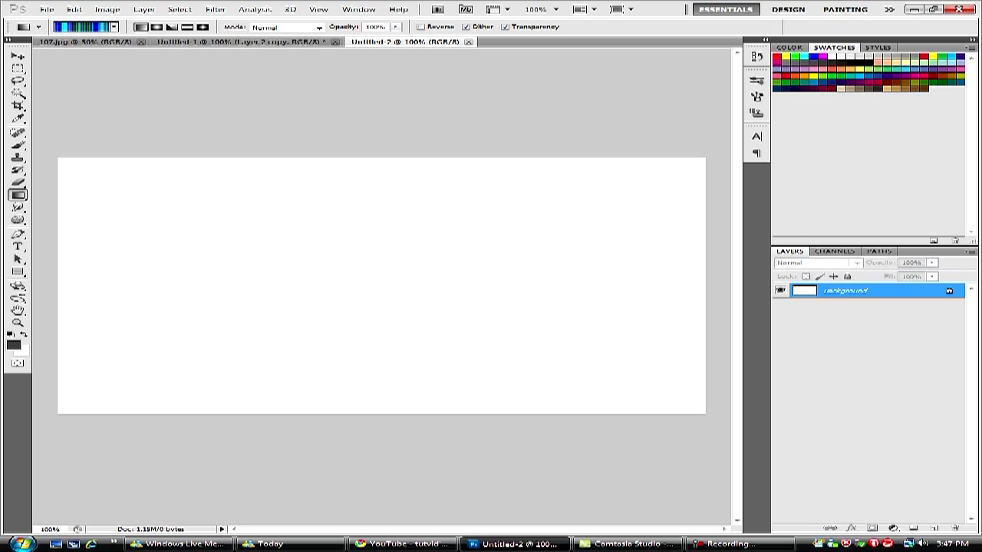
double_click(845, 291)
key("Return")
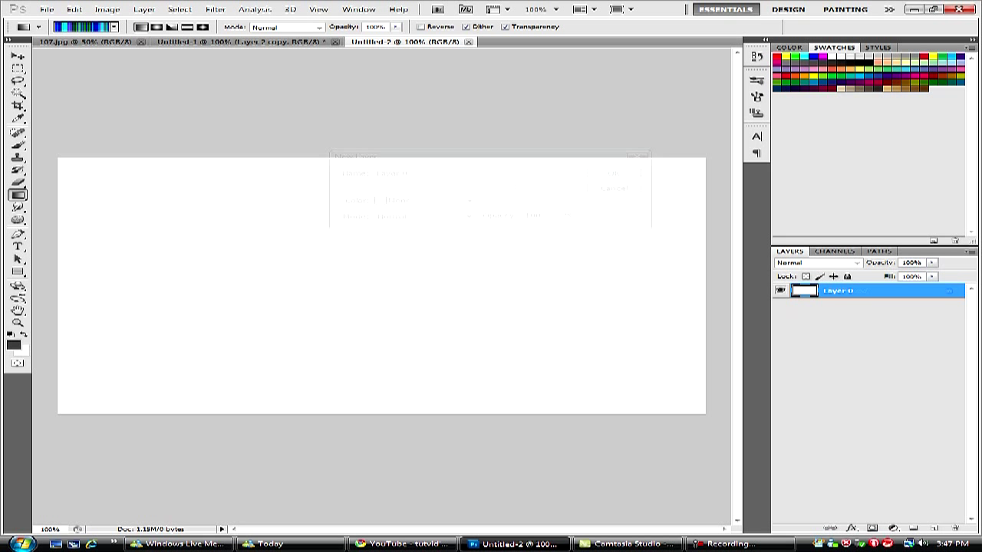
Change the gradient type from noise to a solid black to dark gray gradient.
left_click(84, 27)
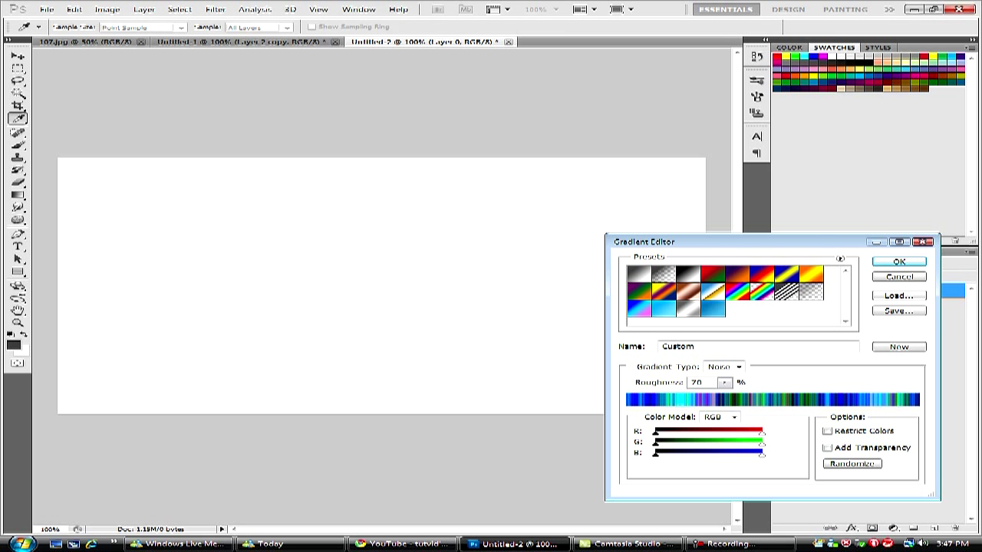
left_click(720, 366)
left_click(717, 378)
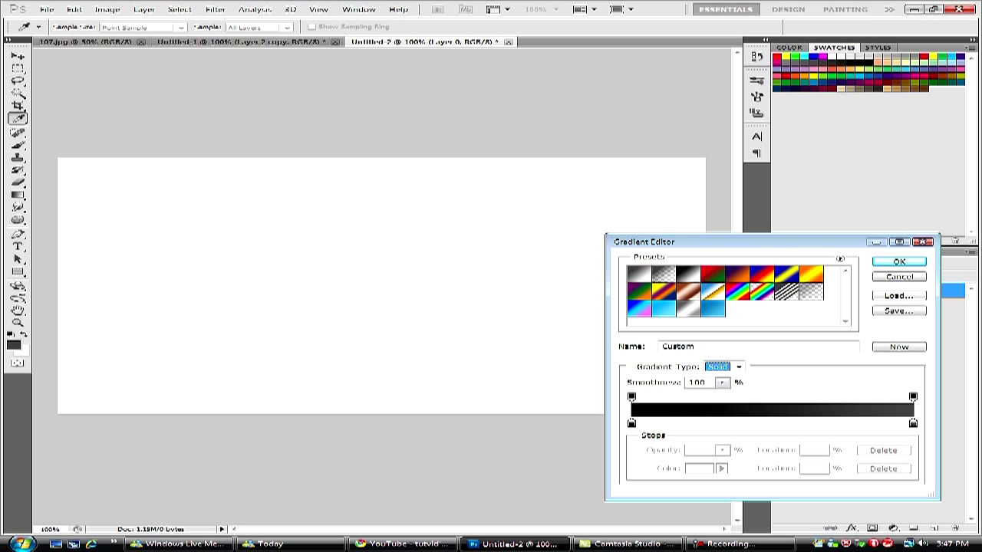
left_click(898, 261)
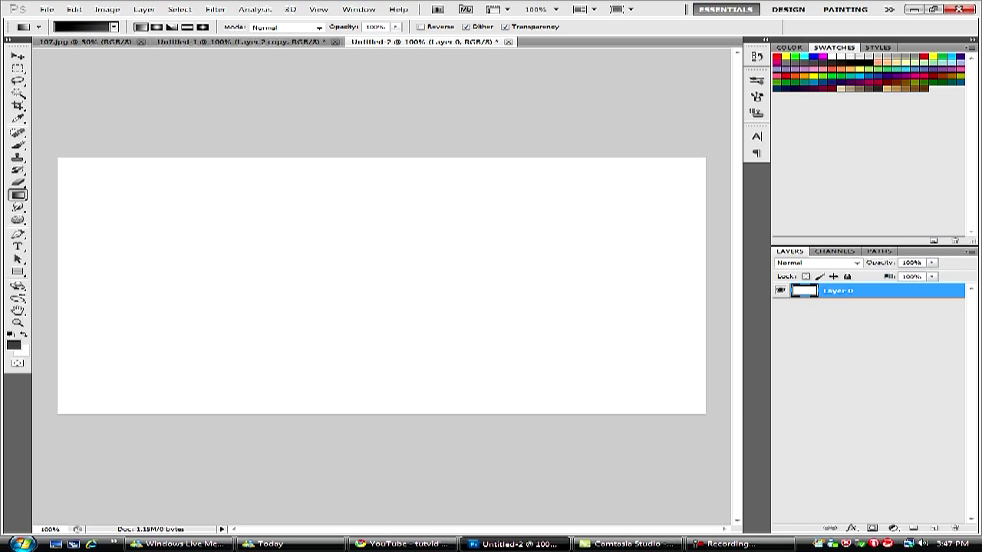
Fill the layer with a reversed radial gradient, dark gray near the canvas centre and black towards the corners.
left_click(157, 27)
left_click(420, 27)
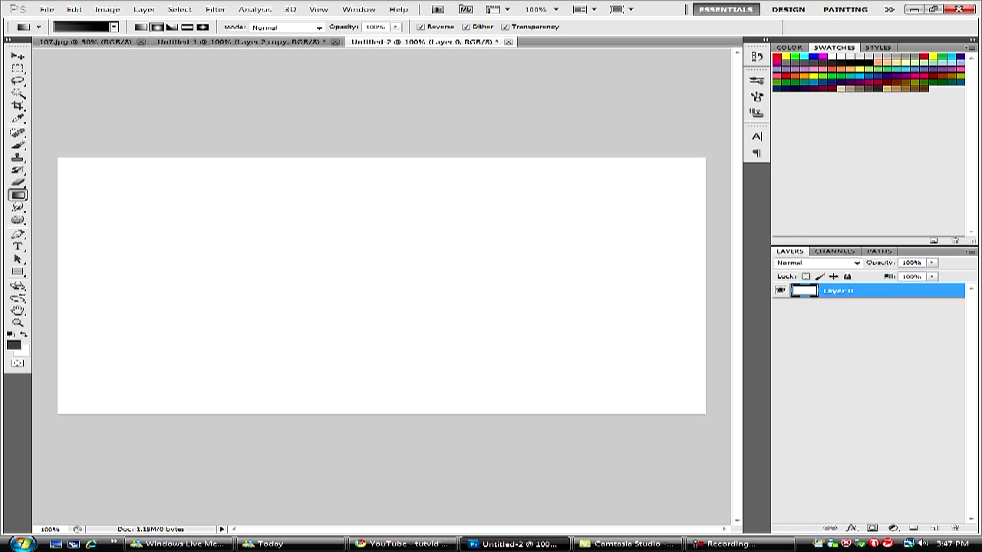
left_click_drag(61, 160, 370, 289)
mouse_move(61, 160)
left_mouse_down()
mouse_move(461, 309)
mouse_move(146, 217)
mouse_move(61, 160)
left_mouse_up()
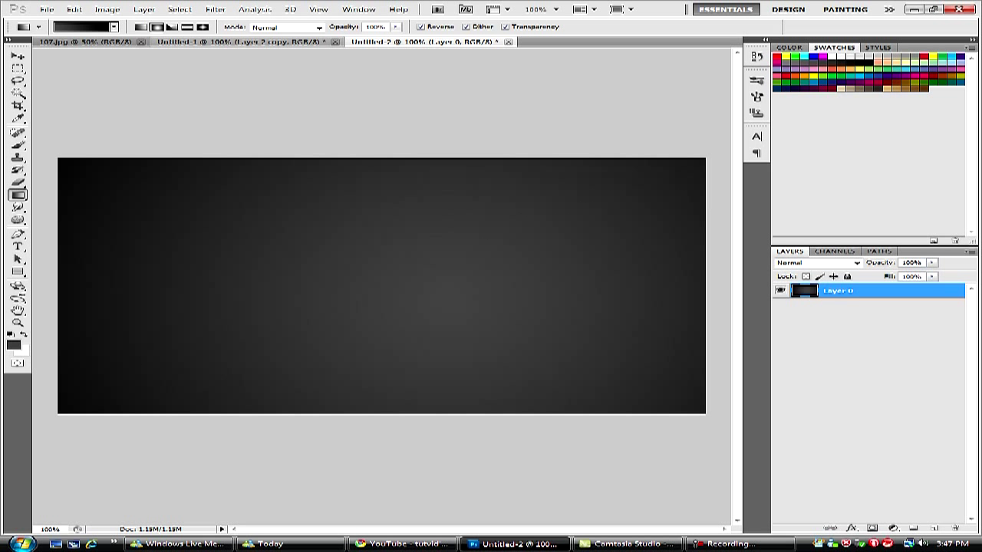
Add a new layer and set up a randomized noise gradient with 70% roughness in the RGB color model.
left_click(933, 528)
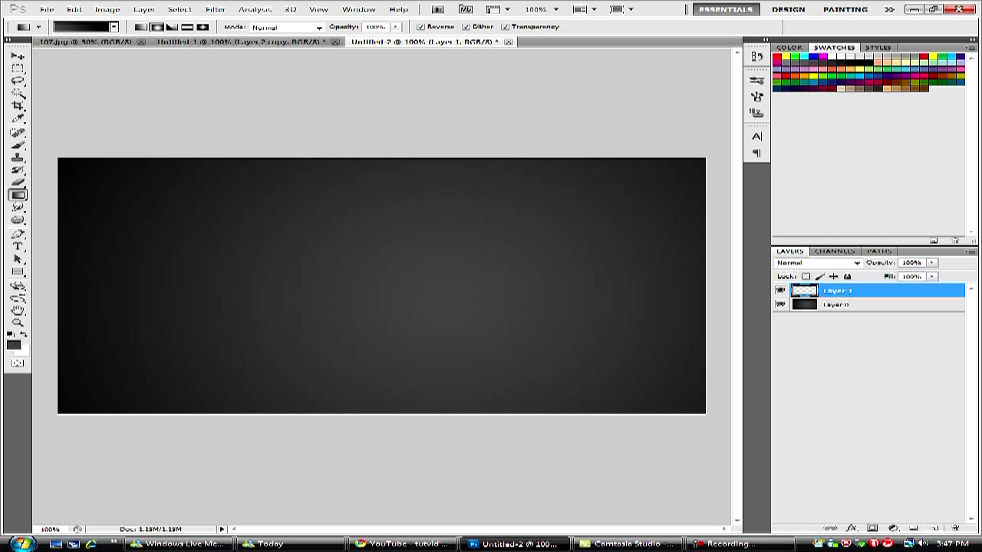
left_click(84, 26)
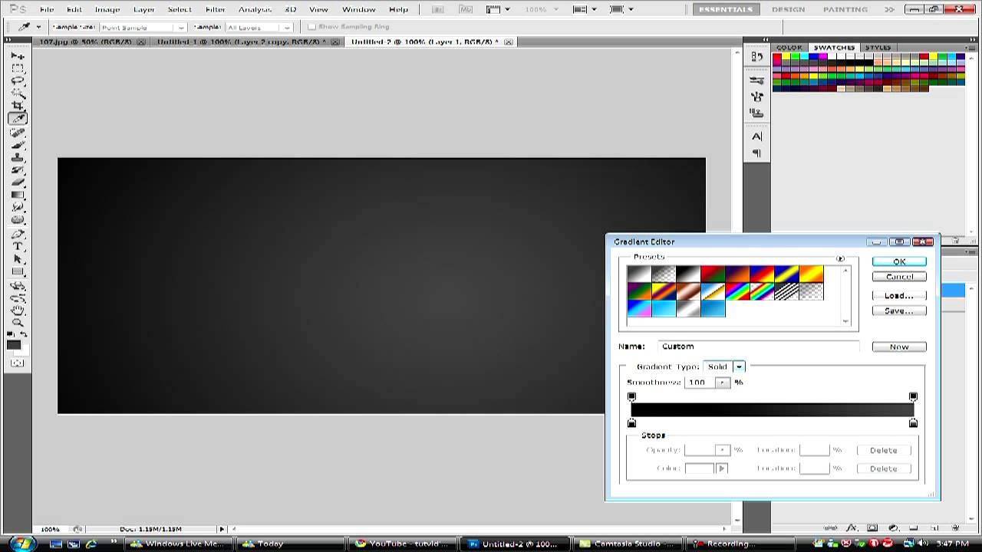
left_click(738, 367)
left_click(721, 386)
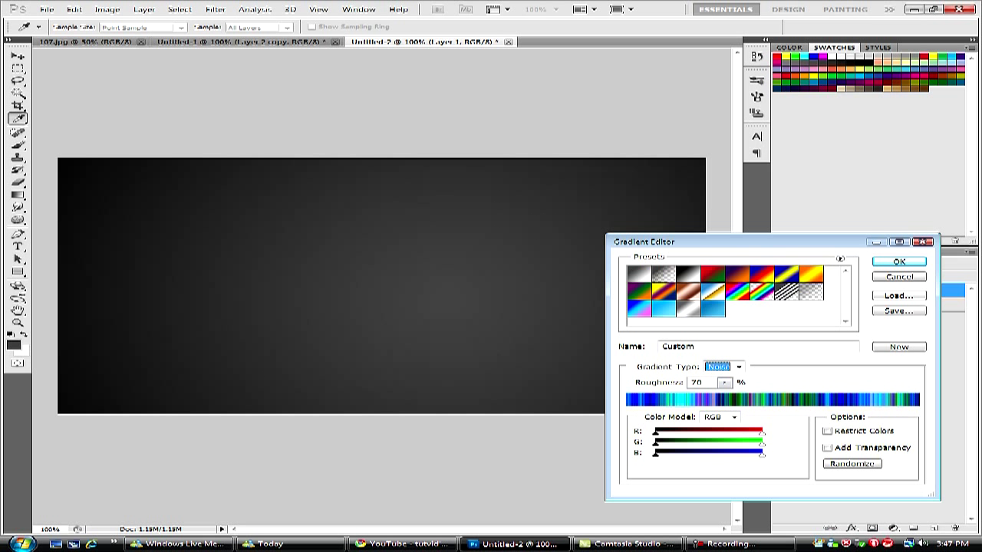
left_click(852, 464)
left_click(852, 464)
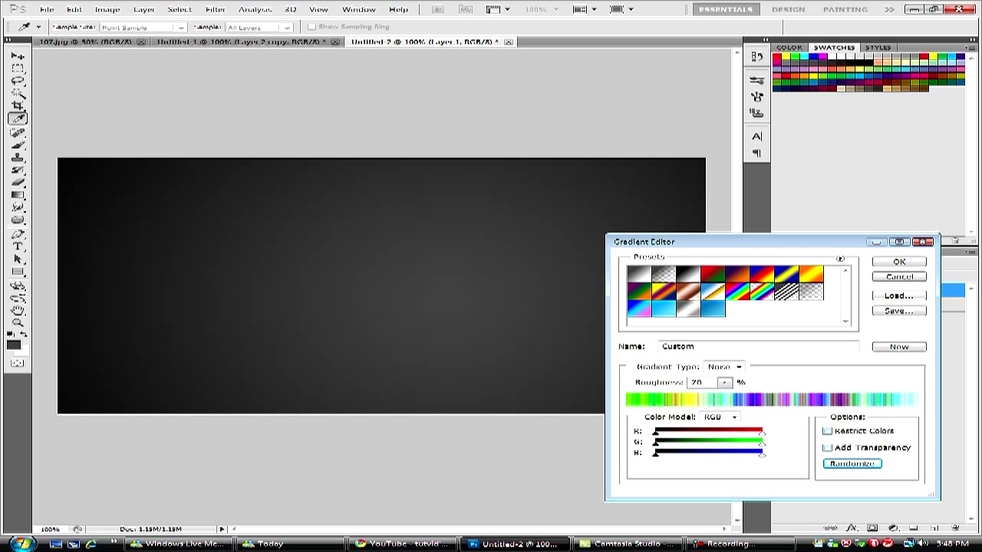
key("Return")
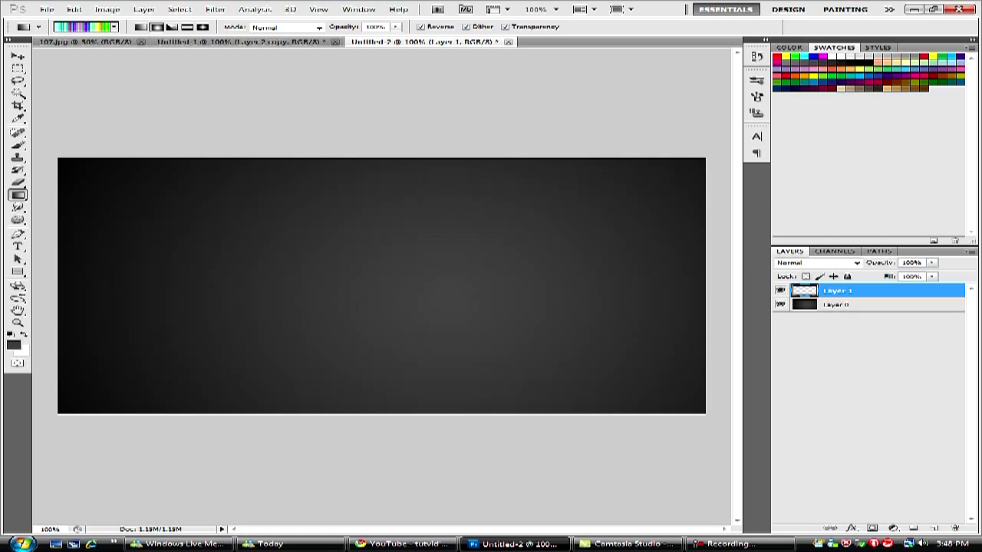
left_click_drag(369, 157, 370, 411)
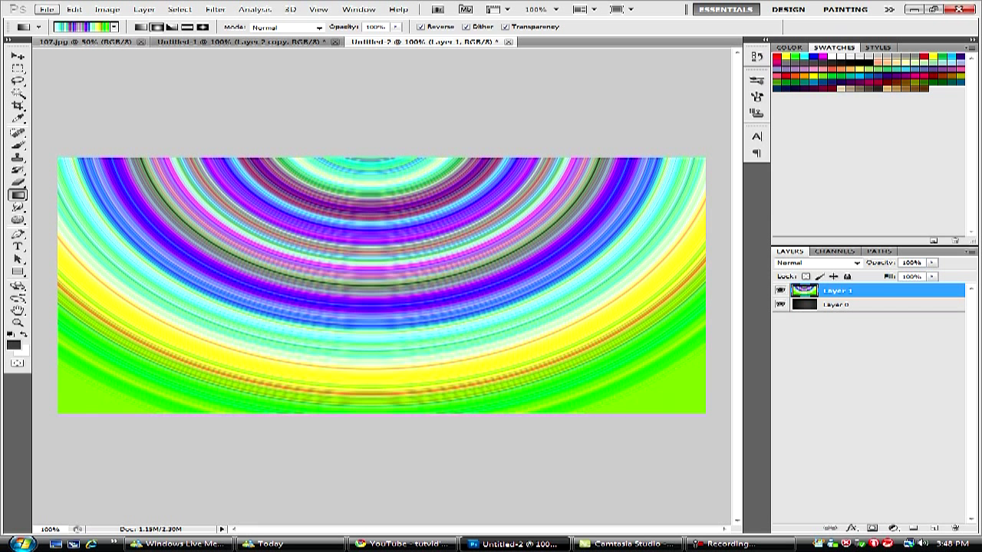
left_click(73, 9)
left_click(84, 18)
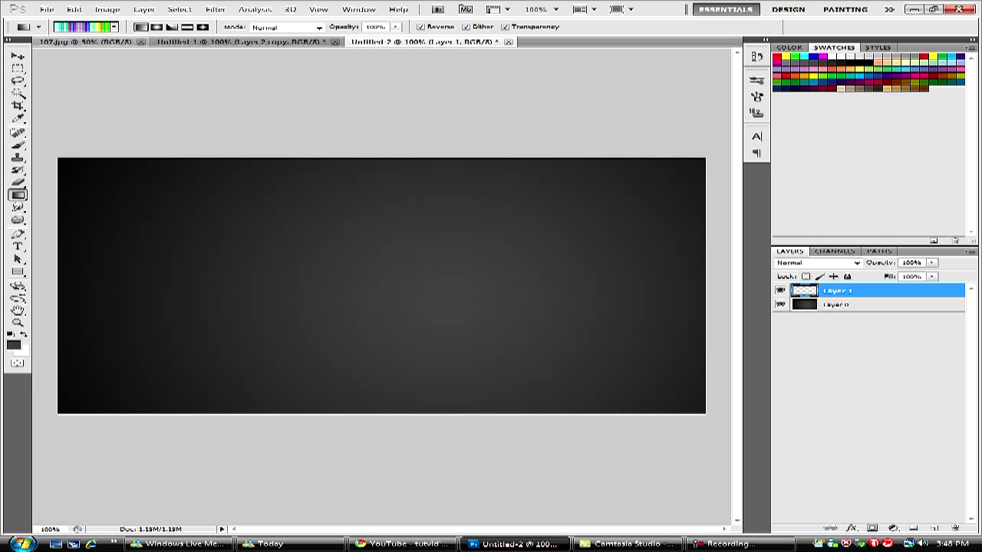
Fill the new layer with the noise gradient linearly from top edge to bottom edge, and fully desaturate it with Hue/Saturation.
left_click_drag(368, 158, 368, 413)
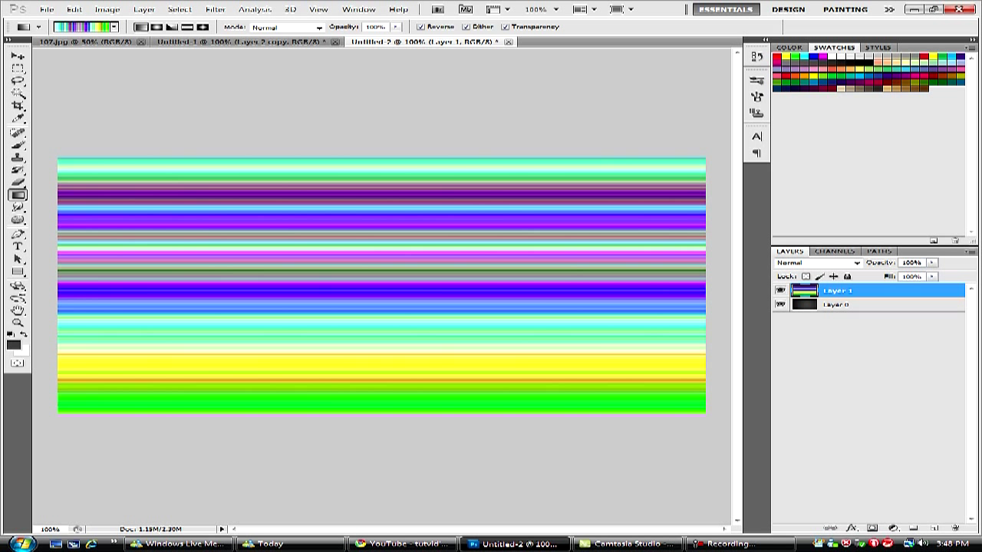
key("ctrl+u")
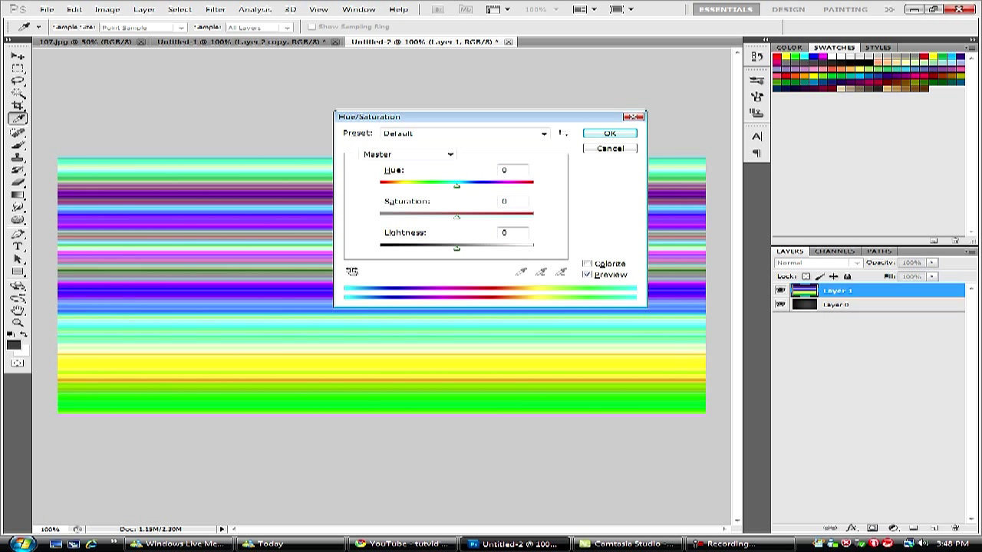
left_click_drag(457, 217, 379, 218)
left_click(610, 133)
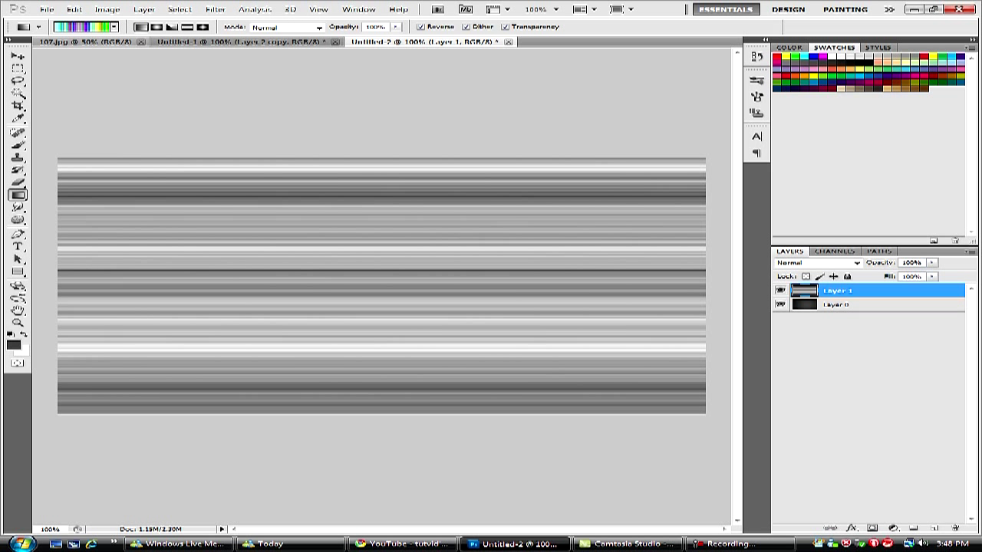
Free-transform the striped layer to about 41% height and distort its left corners up towards the canvas's upper-left corner.
key("v")
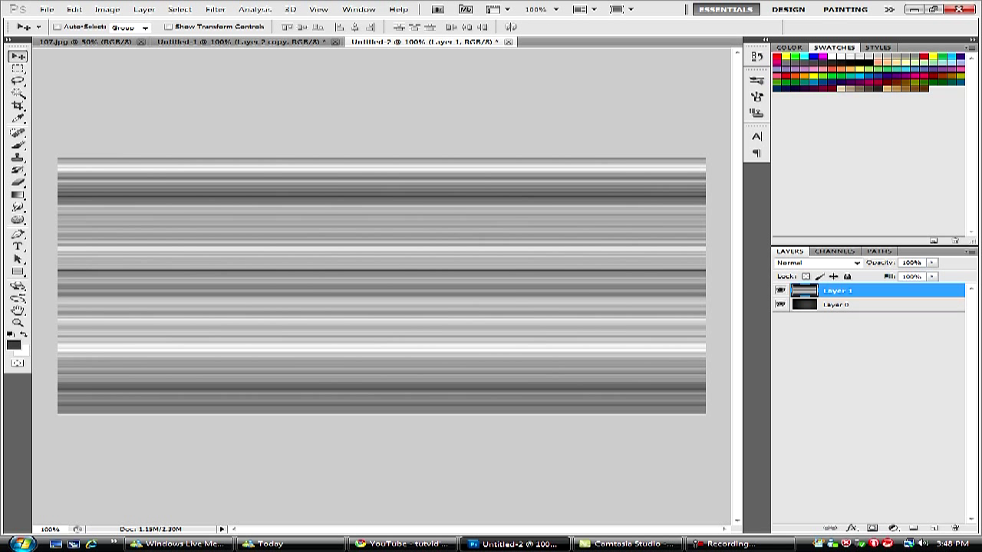
key("ctrl+t")
left_click_drag(381, 158, 381, 282)
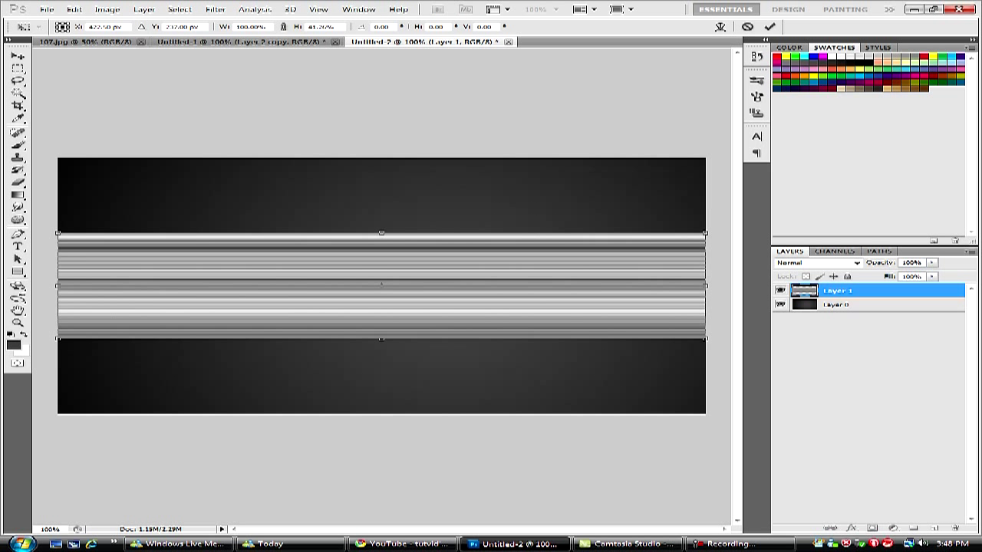
left_click_drag(58, 232, 58, 165)
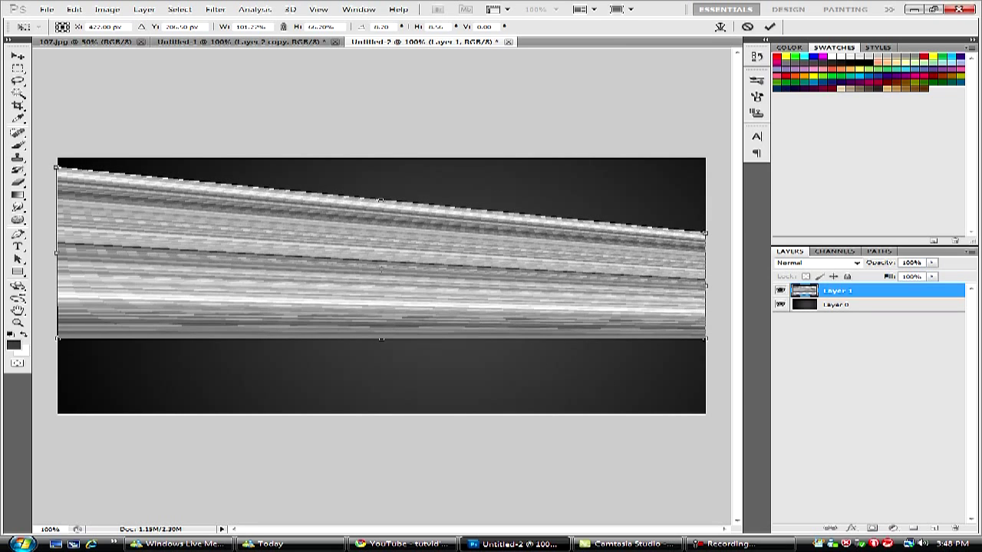
left_click_drag(58, 337, 58, 217)
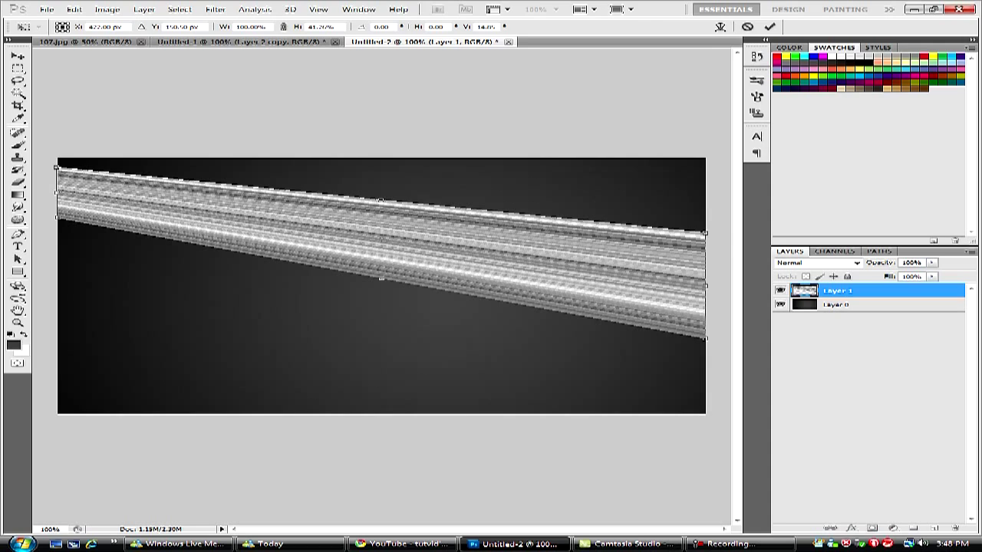
Distort the band's right end down past the canvas's lower-right corner, align its left end with the canvas edge, and apply the transform.
left_click_drag(705, 338, 706, 439)
left_click_drag(705, 232, 729, 342)
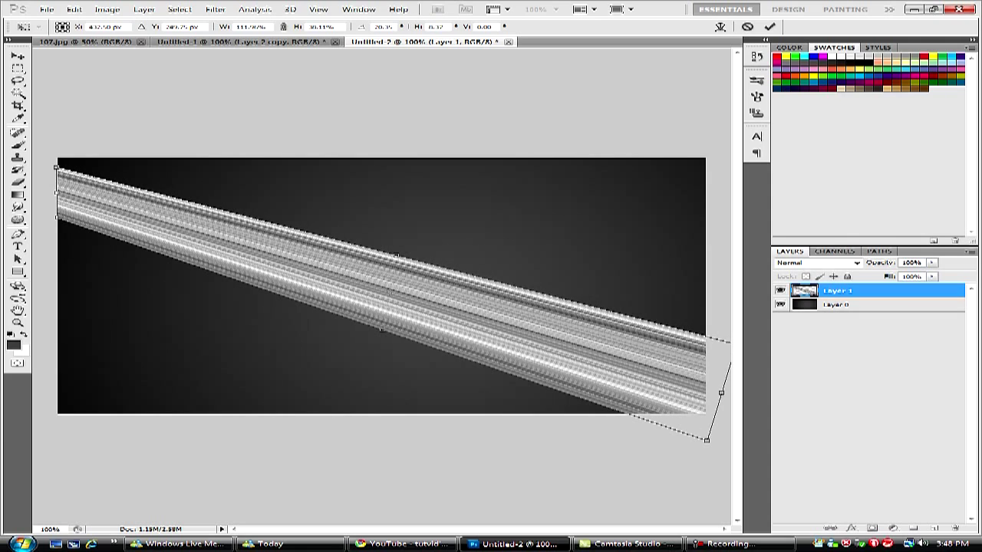
left_click_drag(707, 439, 601, 454)
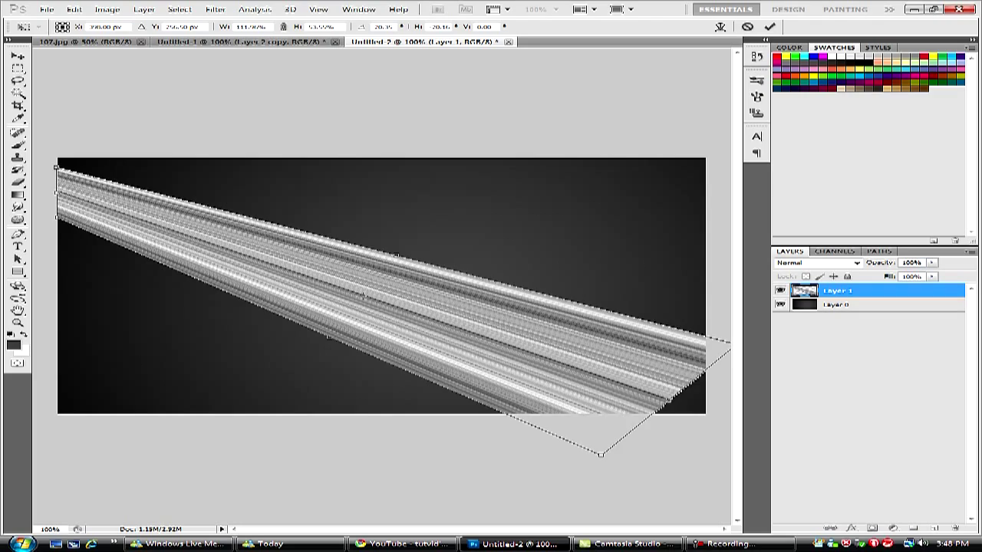
mouse_move(475, 337)
left_mouse_down()
mouse_move(476, 353)
mouse_move(452, 348)
left_mouse_up()
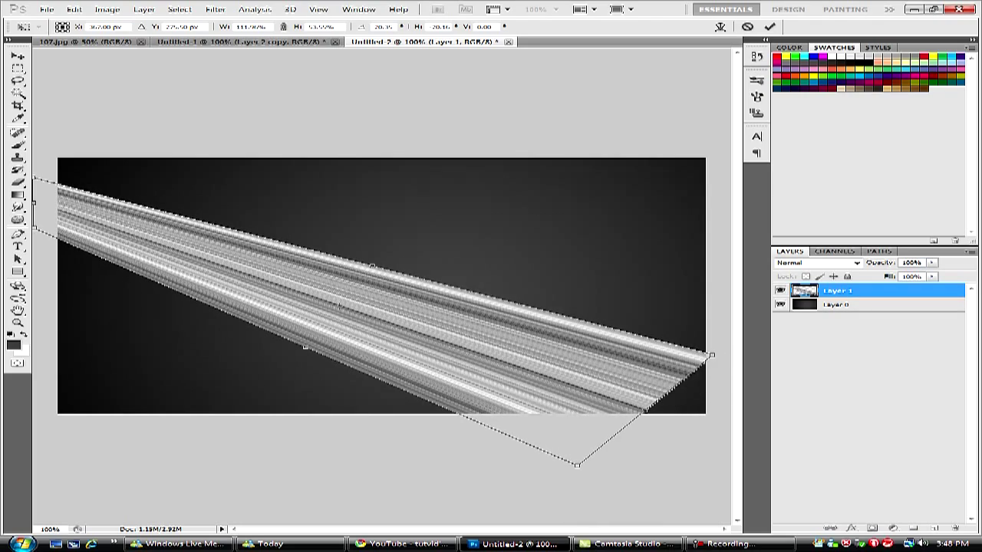
left_click_drag(712, 355, 719, 454)
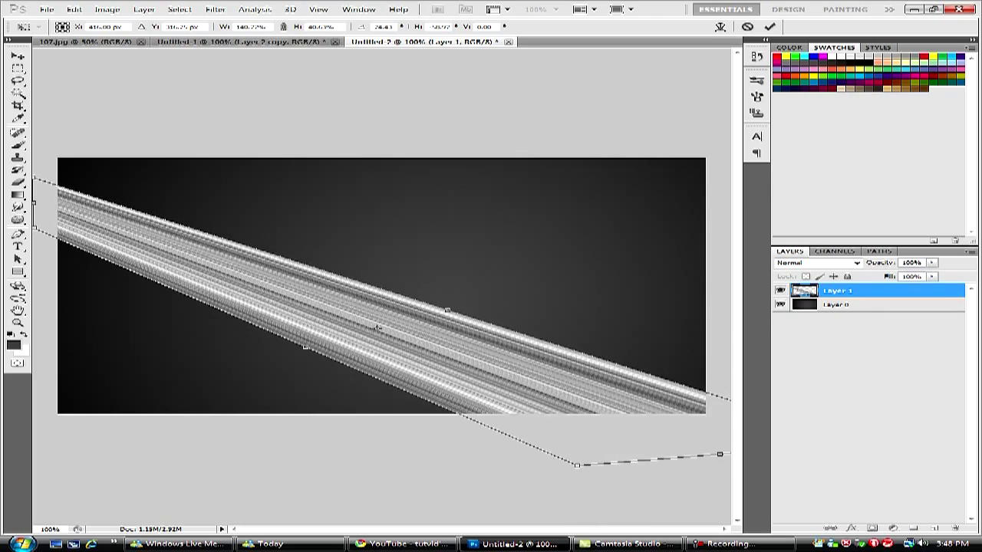
left_click_drag(460, 345, 484, 325)
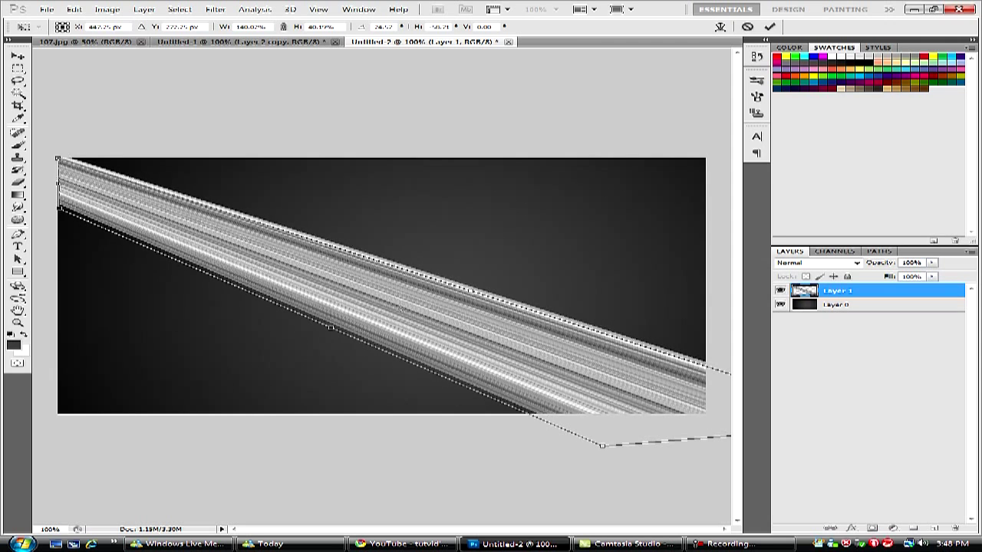
left_click_drag(401, 307, 398, 312)
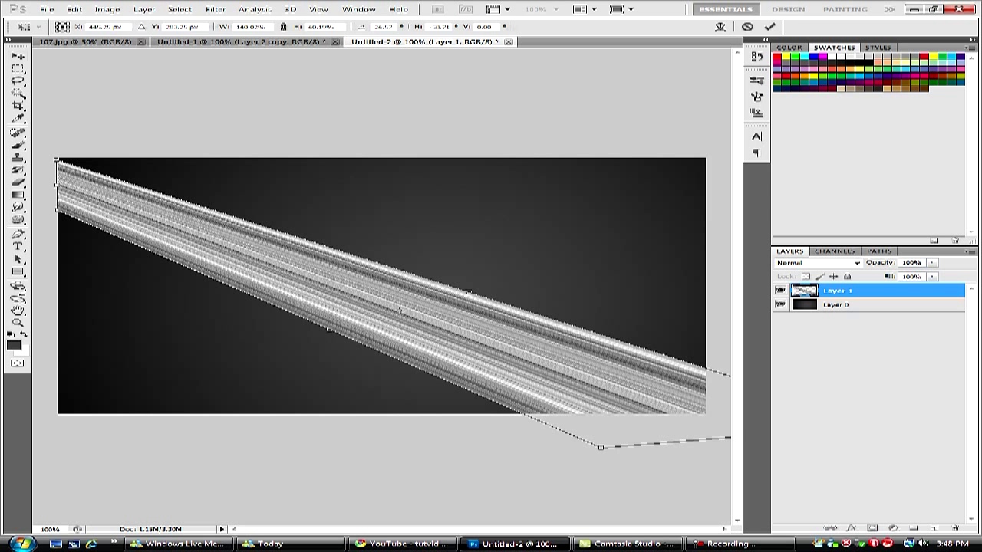
key("Return")
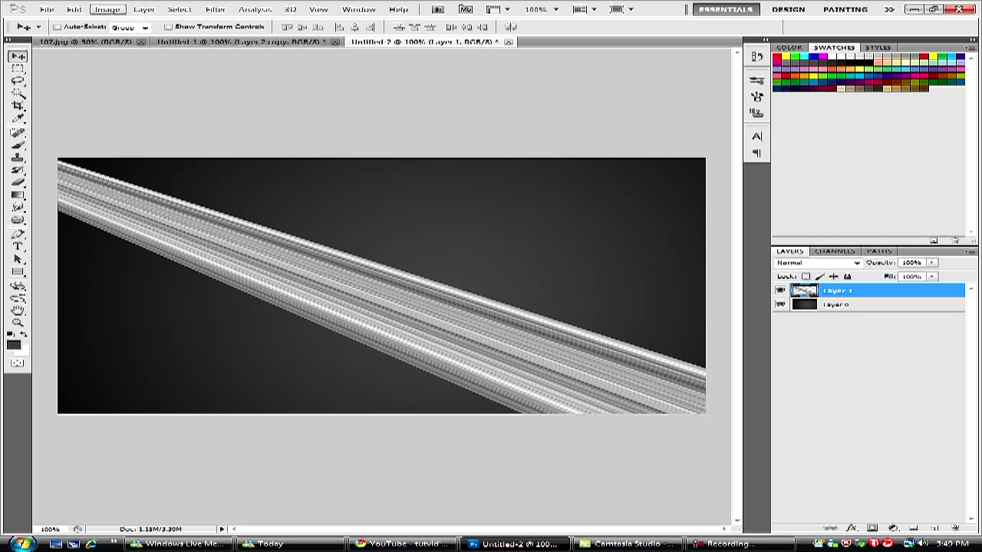
Apply Levels to the striped layer with the output black level at 43 and a slightly lowered output white level.
left_click(107, 10)
mouse_move(130, 36)
left_click(299, 46)
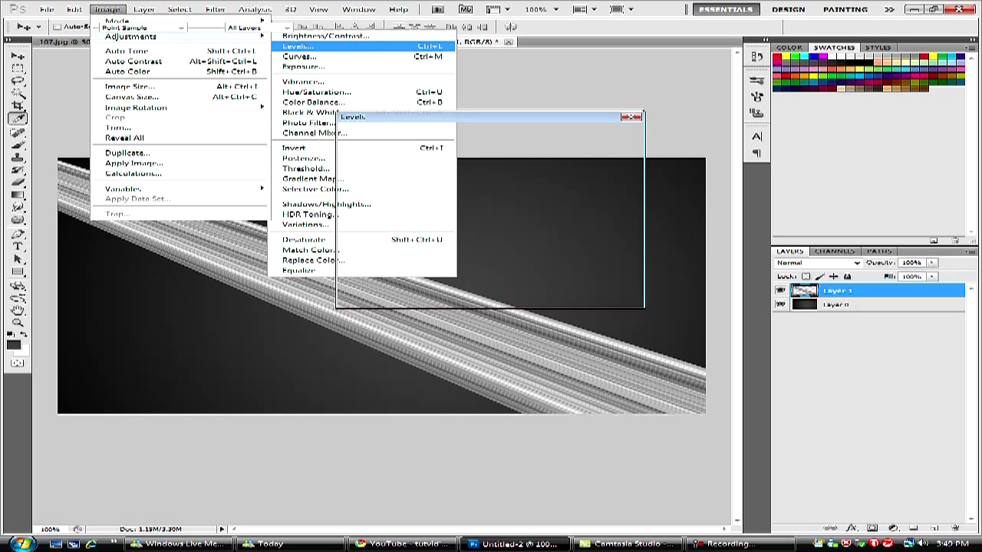
left_click_drag(357, 279, 390, 279)
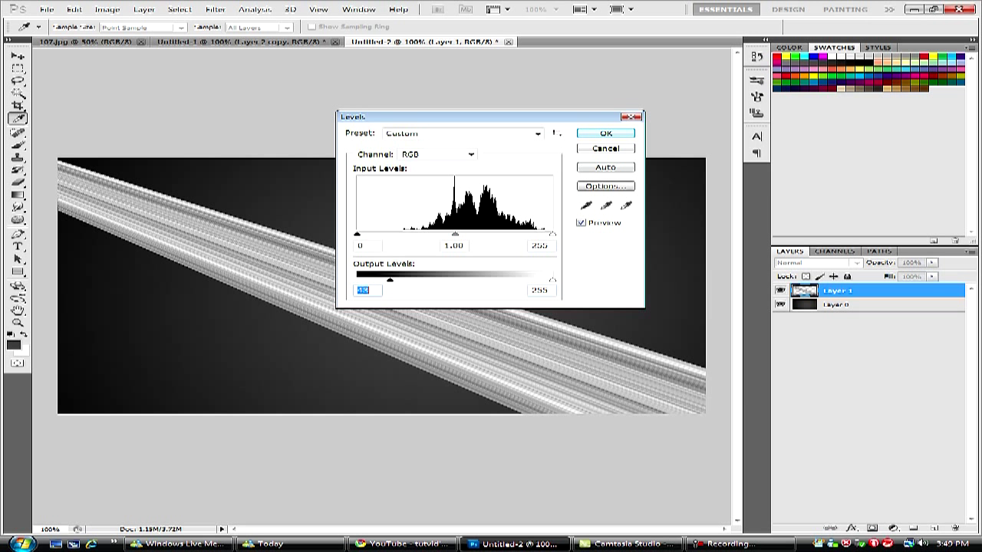
left_click_drag(553, 279, 543, 279)
key("Return")
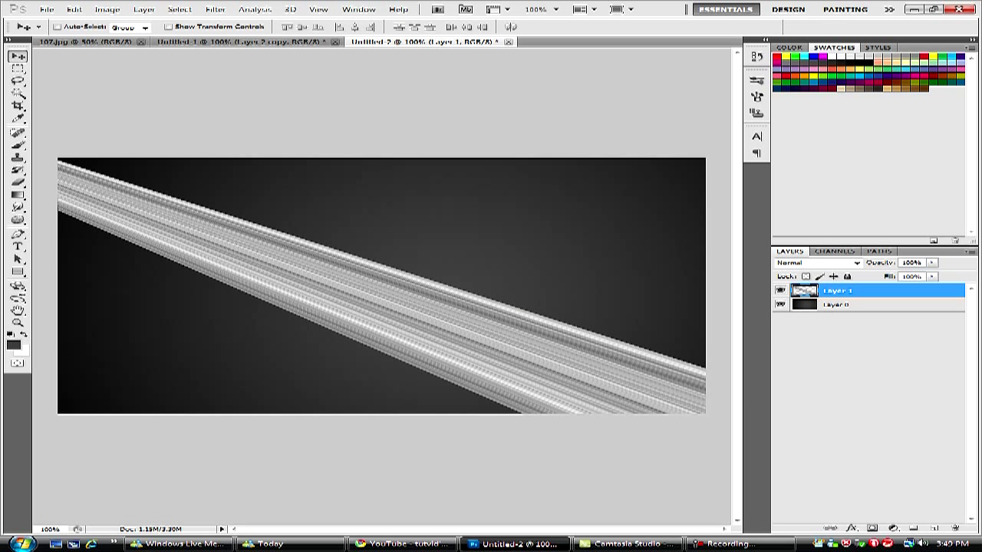
Warp the striped band into a smooth S-curve flowing from the canvas's upper-left corner to its lower-right corner, and apply the warp.
key("ctrl+t")
right_click(376, 302)
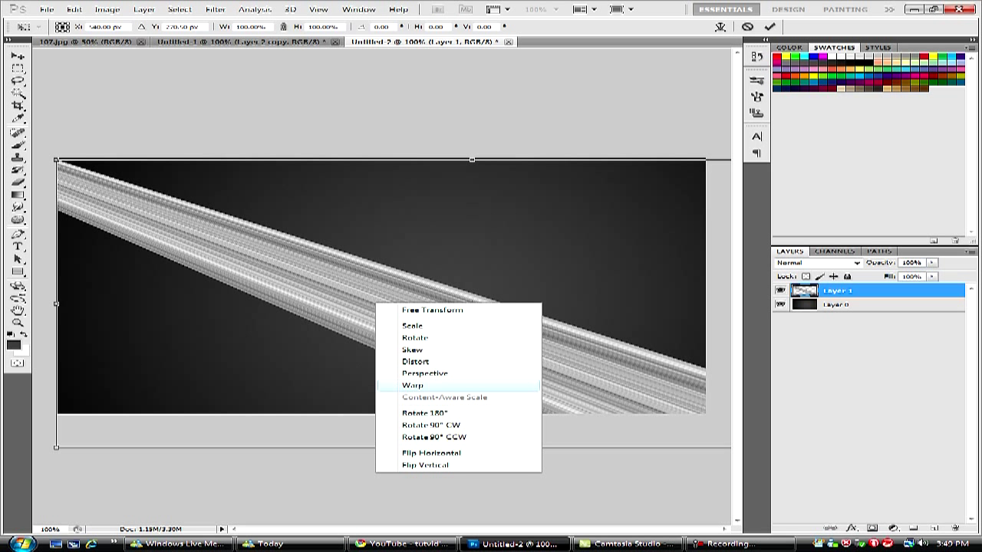
left_click(391, 388)
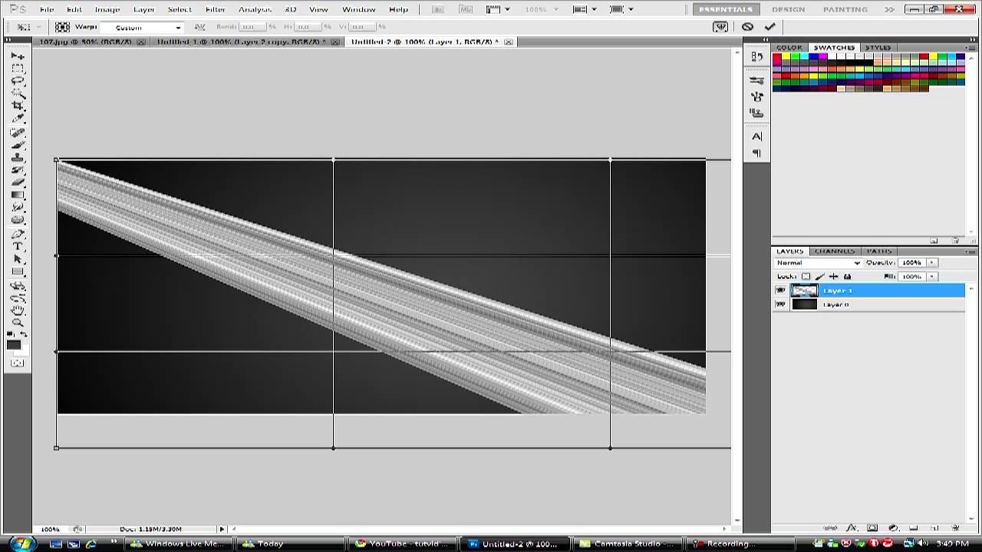
left_click_drag(609, 159, 247, 297)
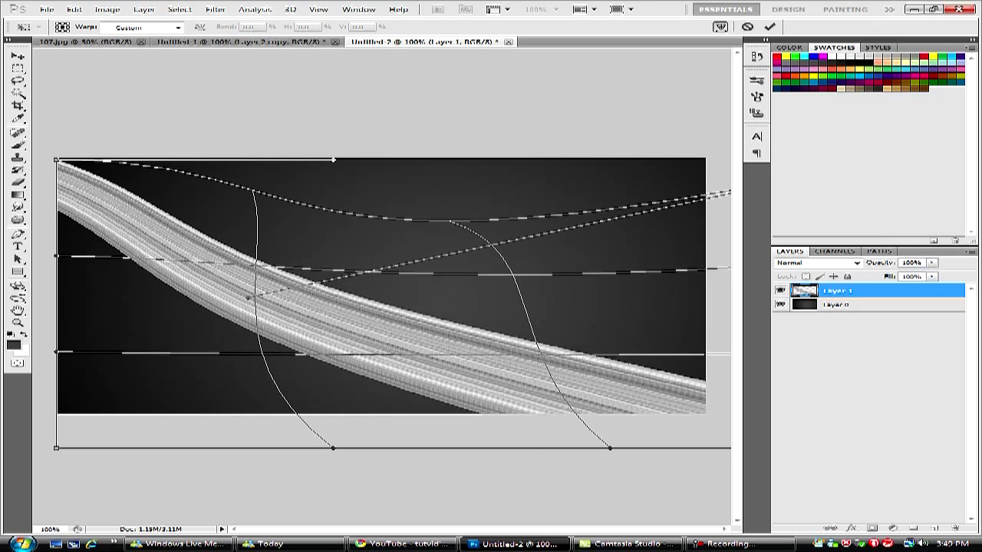
left_click_drag(610, 447, 618, 430)
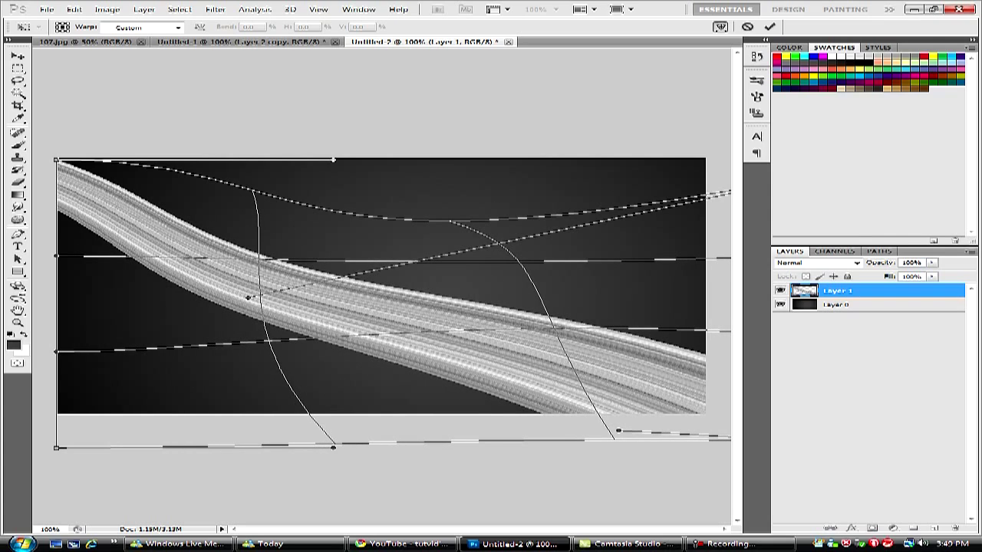
left_click_drag(138, 303, 138, 280)
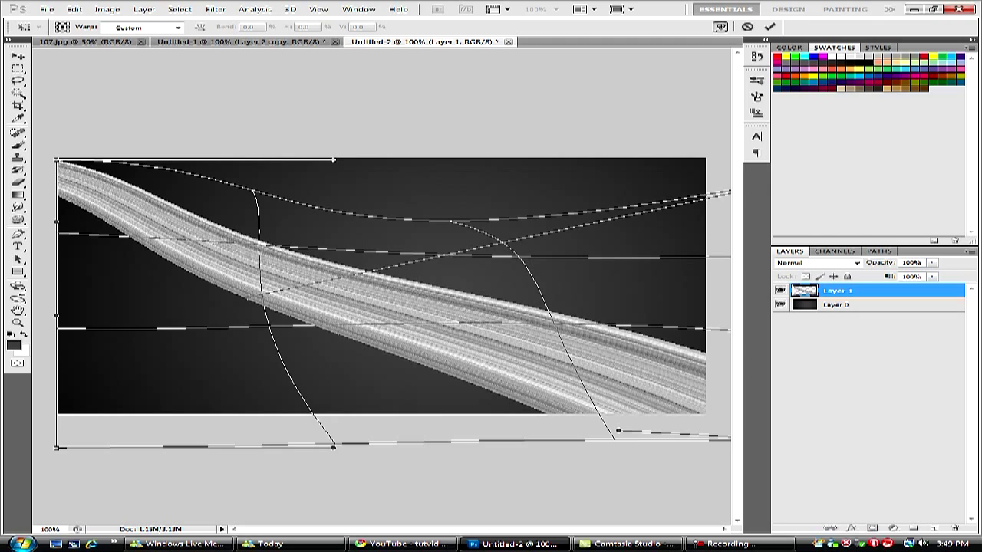
left_click_drag(219, 278, 218, 306)
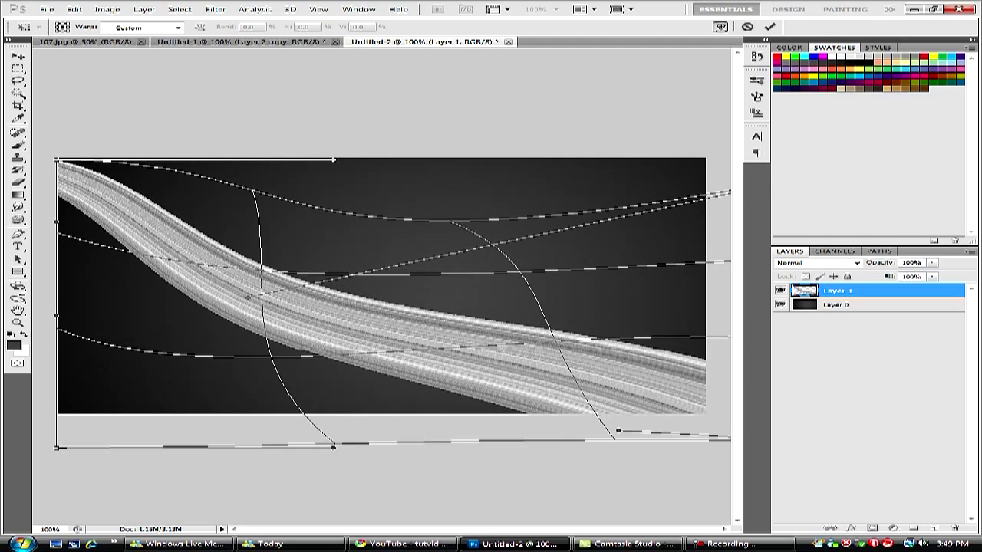
left_click_drag(618, 431, 627, 402)
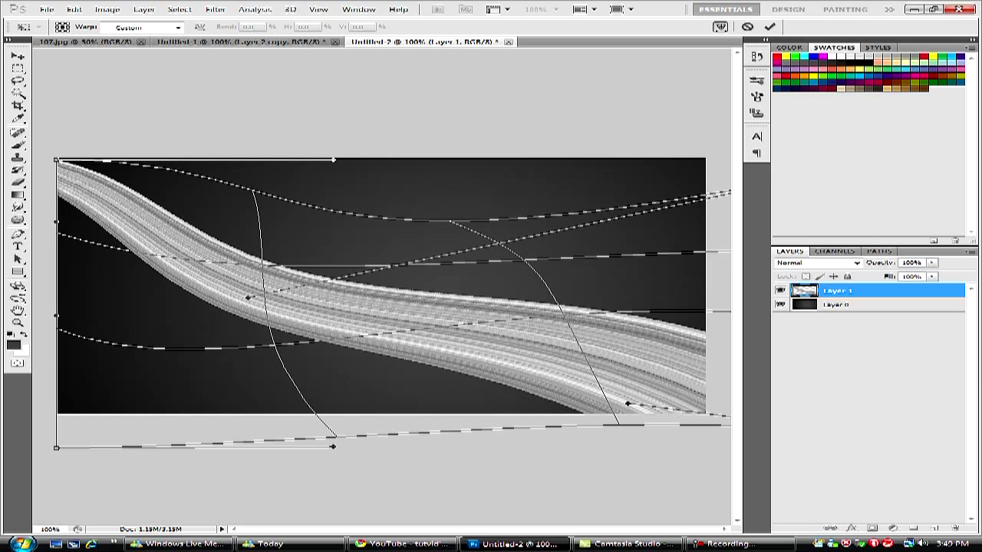
key("Return")
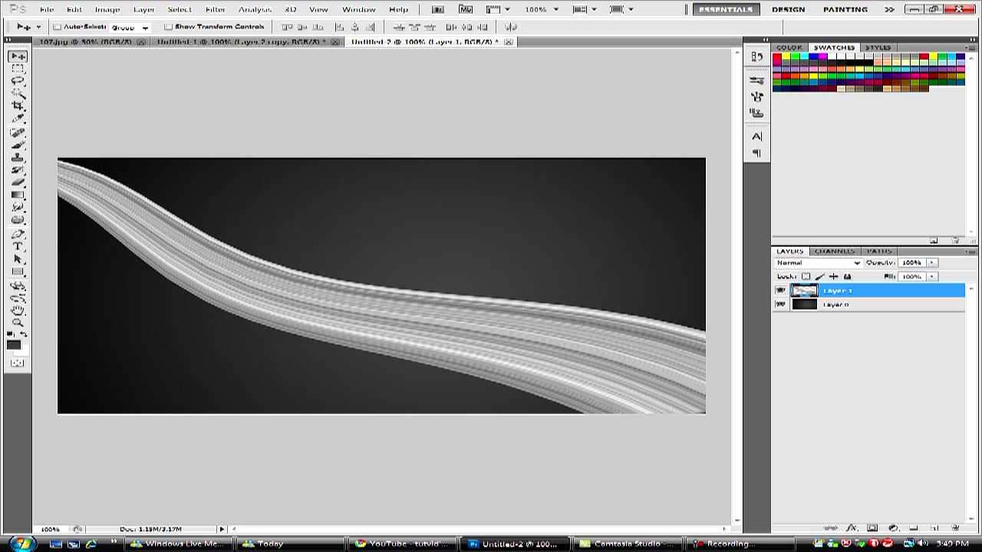
Add a new layer above the striped band and set the Brush tool's foreground color to bright magenta (#ff00f6).
left_click(934, 528)
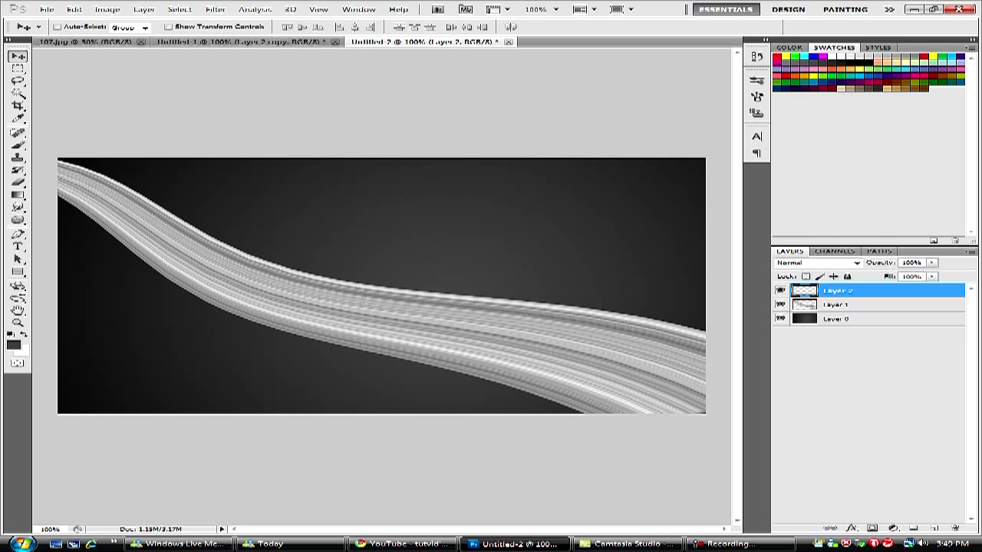
left_click(17, 145)
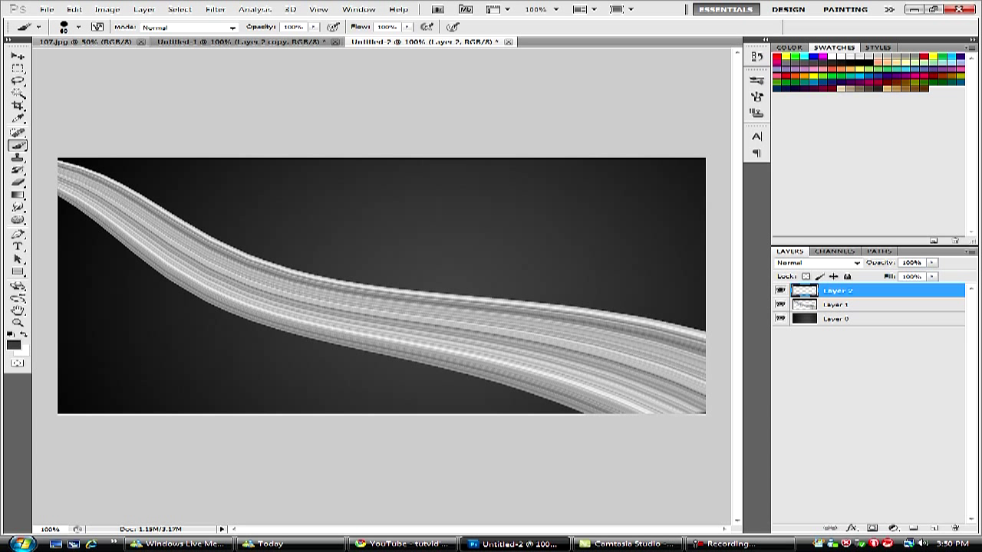
left_click(13, 343)
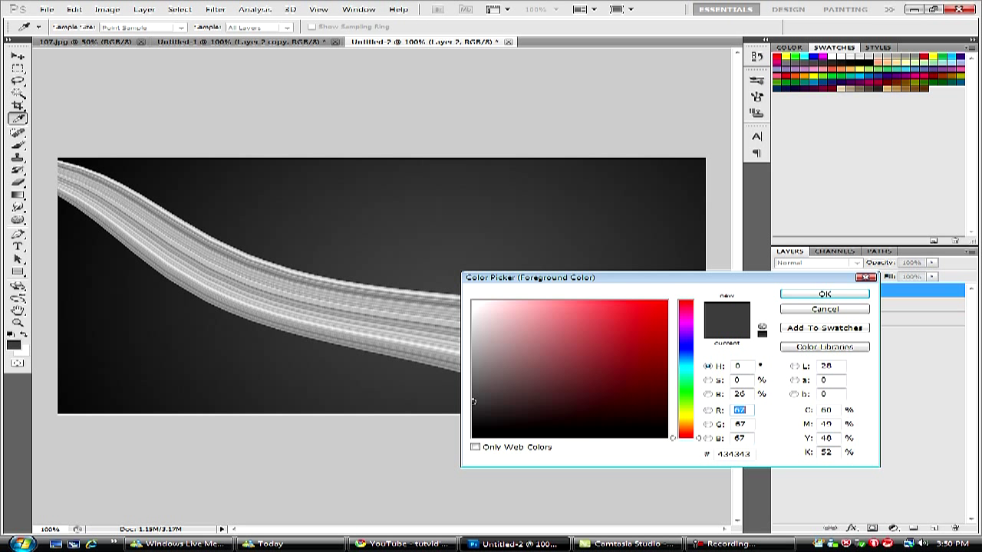
left_click(685, 322)
left_click(666, 301)
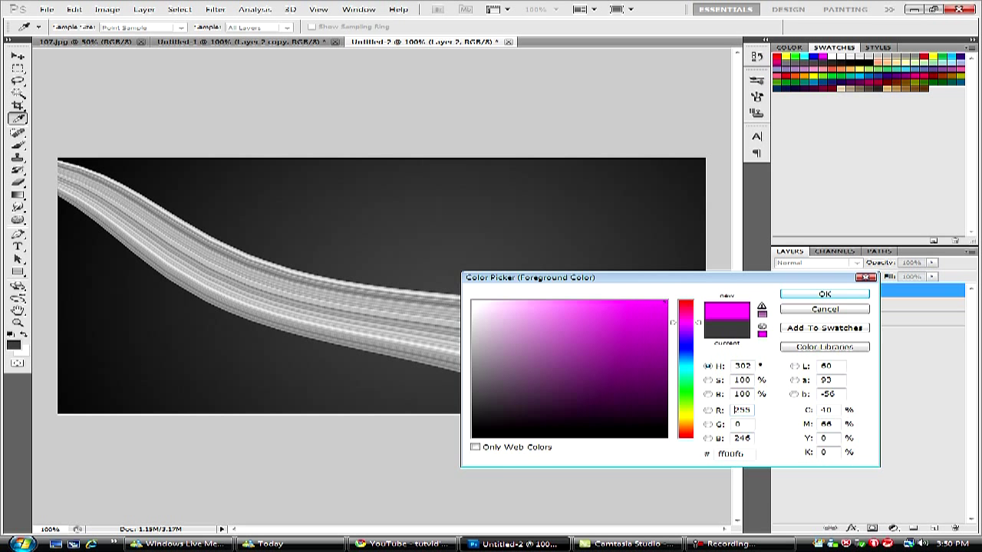
key("Return")
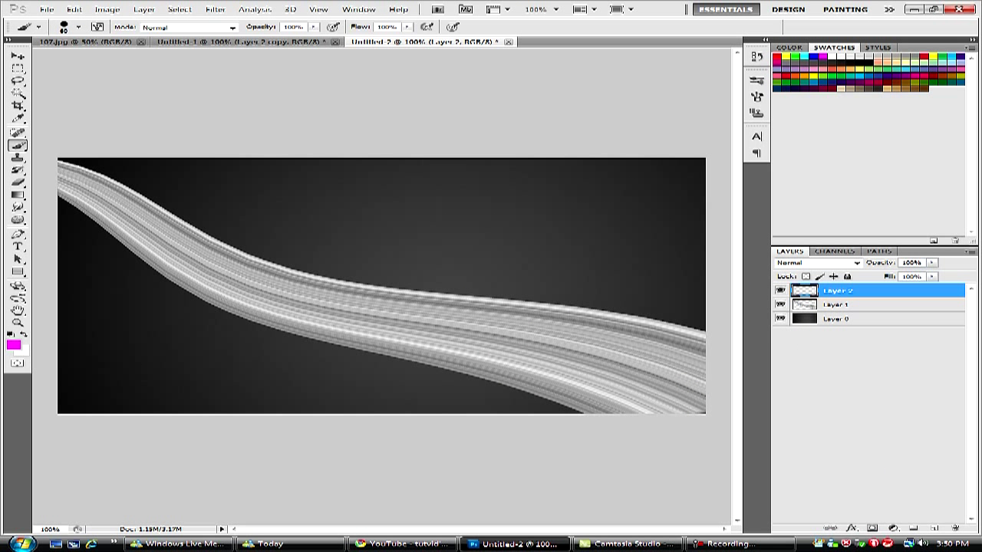
Undo a magenta test stroke, turn off Scattering in the brush settings, and keep the document window docked.
mouse_move(80, 186)
left_mouse_down()
mouse_move(79, 230)
mouse_move(80, 184)
left_mouse_up()
left_click(75, 9)
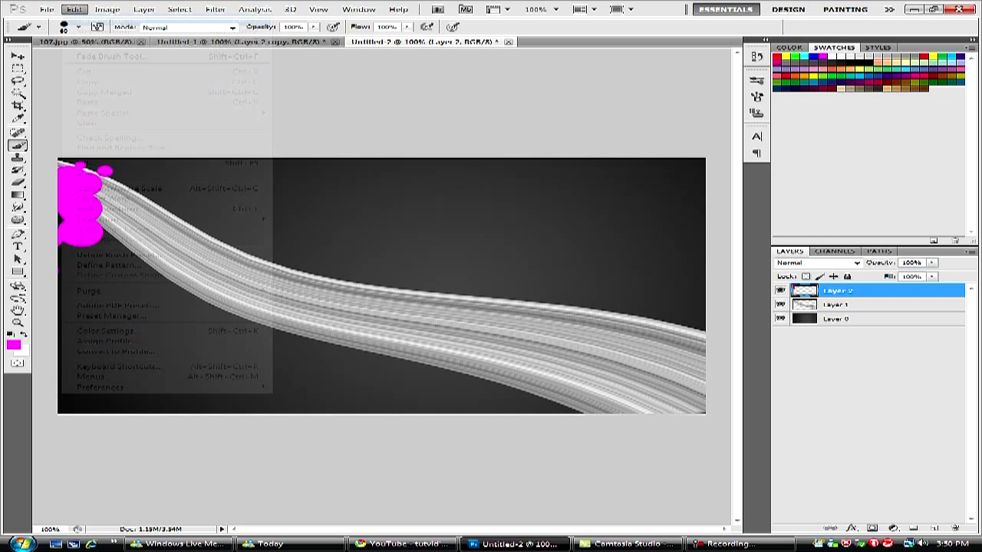
left_click(96, 21)
left_click(757, 96)
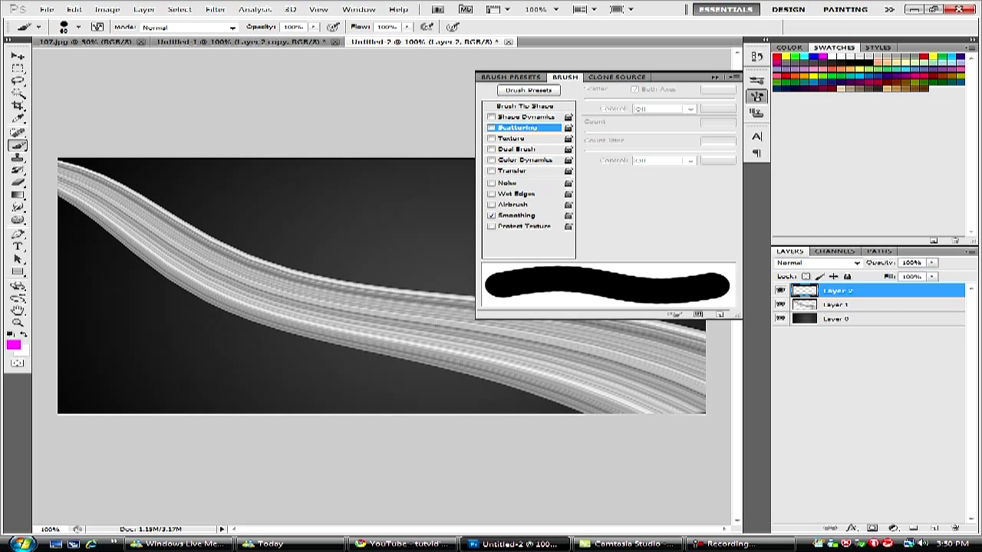
left_click_drag(614, 42, 613, 23)
left_click(714, 77)
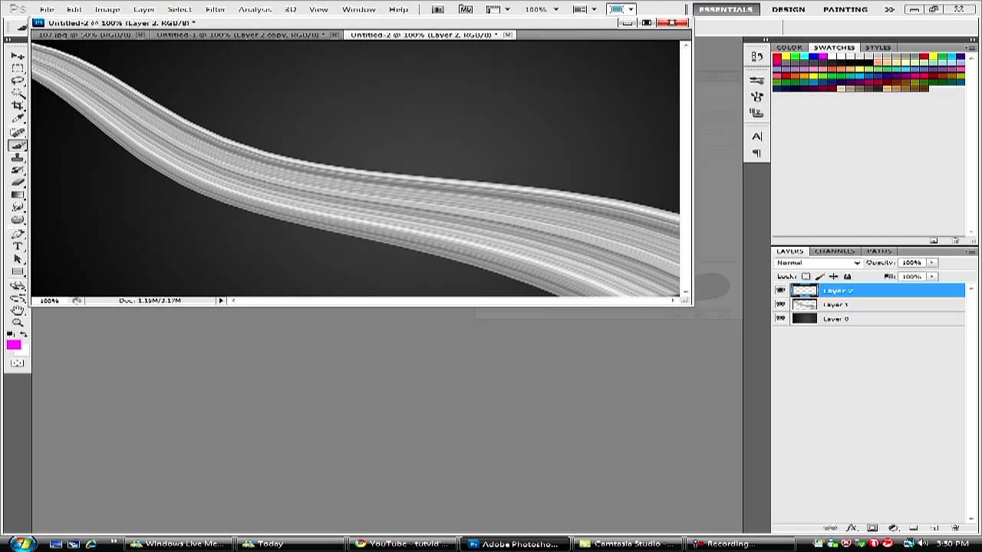
left_click_drag(491, 23, 505, 43)
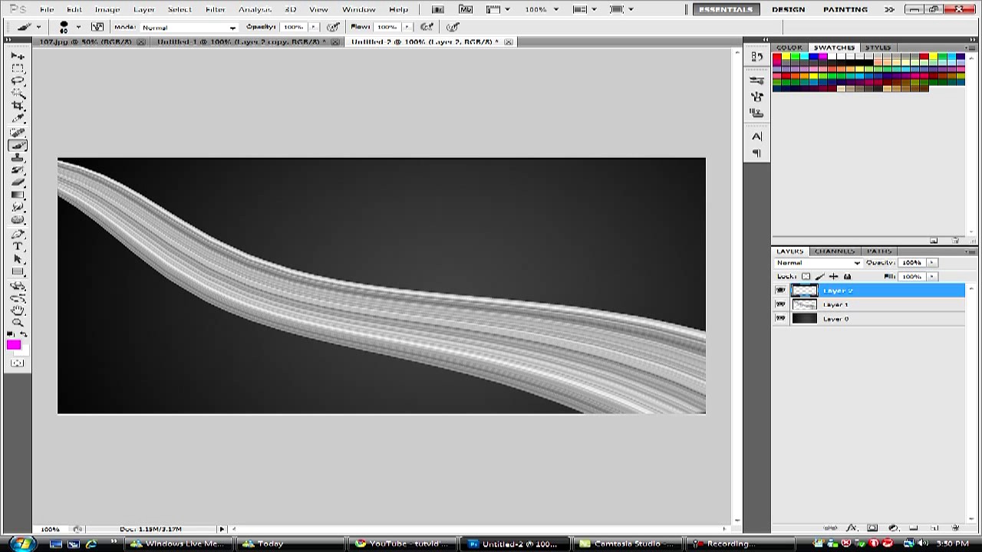
Brush magenta over the ribbon's upper-left end and pure red over the section beside it, up to about the canvas's middle.
mouse_move(59, 176)
left_mouse_down()
mouse_move(82, 169)
mouse_move(88, 219)
mouse_move(120, 192)
mouse_move(173, 257)
mouse_move(204, 253)
mouse_move(211, 230)
left_mouse_up()
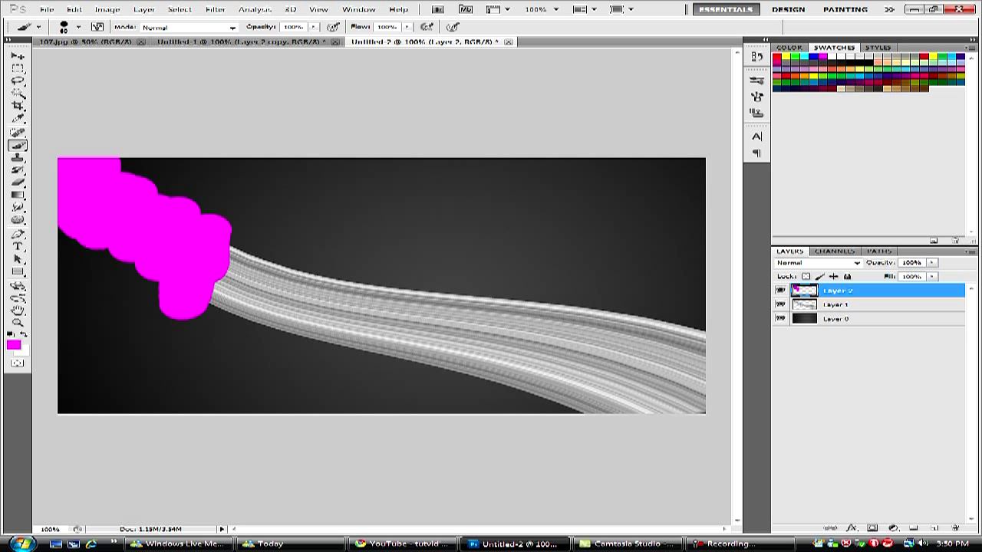
left_click(14, 345)
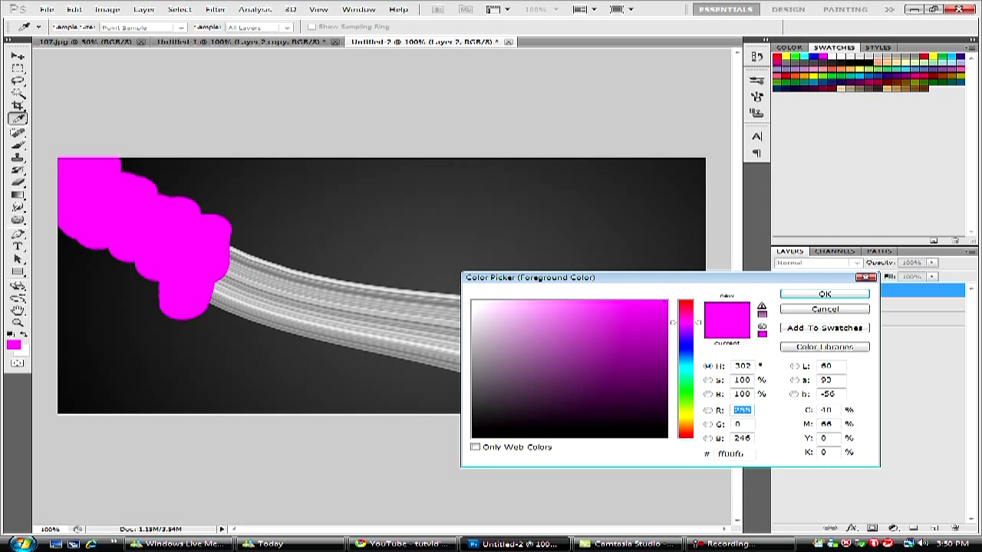
left_click_drag(685, 323, 685, 437)
left_click(824, 294)
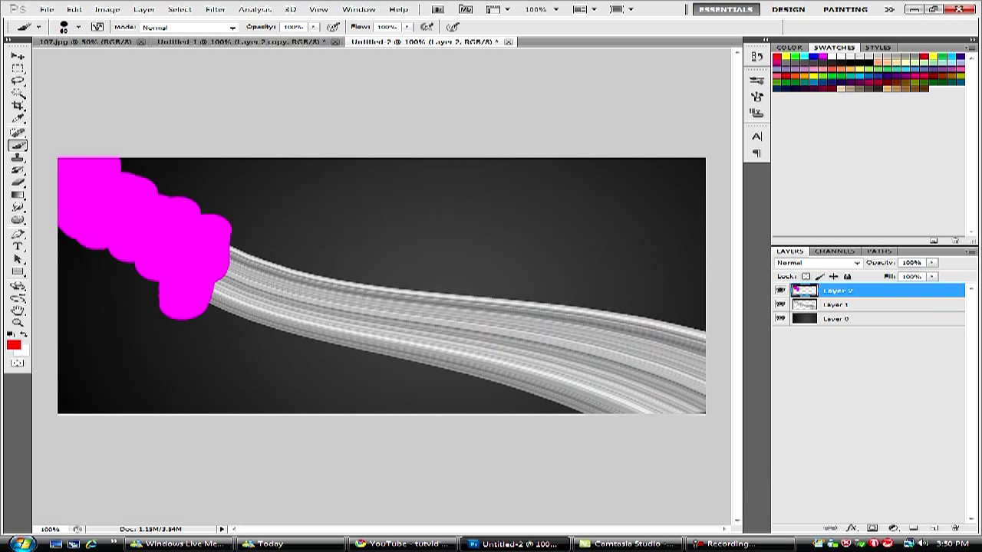
mouse_move(204, 288)
left_mouse_down()
mouse_move(249, 257)
mouse_move(288, 318)
mouse_move(379, 311)
mouse_move(391, 330)
mouse_move(380, 299)
left_mouse_up()
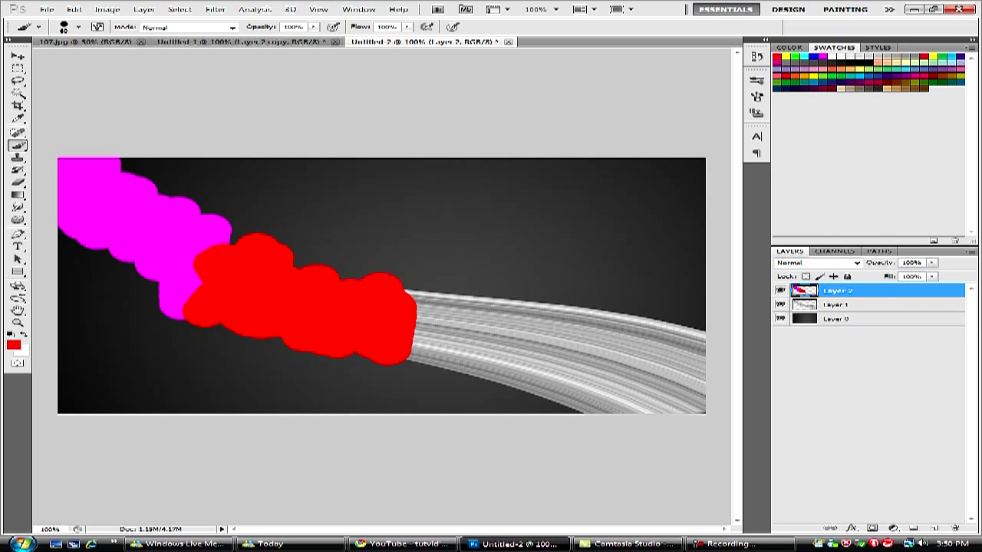
Pick a bright yellow foreground color and paint over the ribbon section to the right of the red one.
left_click(13, 345)
left_click(686, 416)
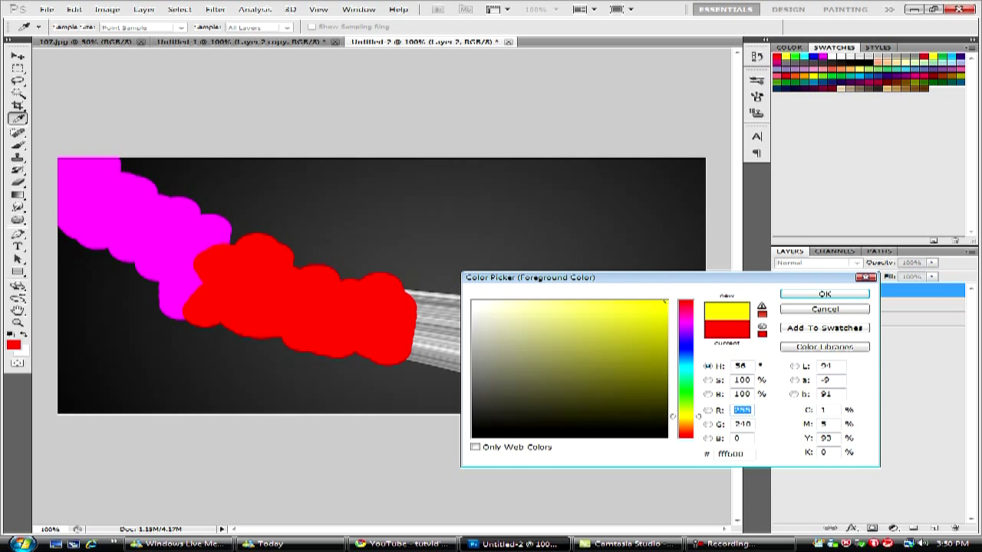
key("Return")
mouse_move(388, 299)
left_mouse_down()
mouse_move(418, 322)
mouse_move(515, 341)
mouse_move(529, 322)
mouse_move(475, 349)
mouse_move(447, 289)
left_mouse_up()
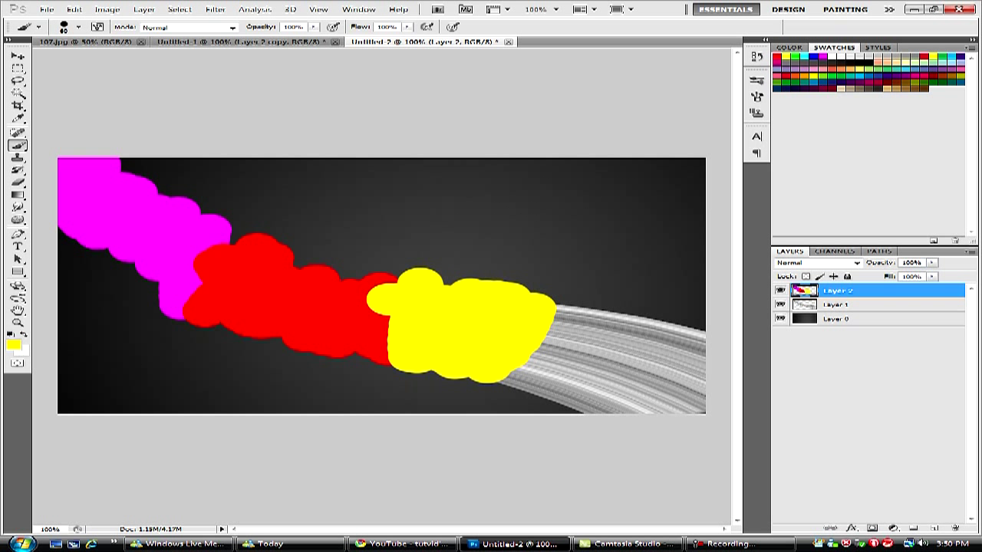
left_click_drag(530, 310, 460, 394)
Change the foreground color to orange (#ff9000) and paint over the rest of the ribbon to the canvas's lower-right corner.
left_click(13, 345)
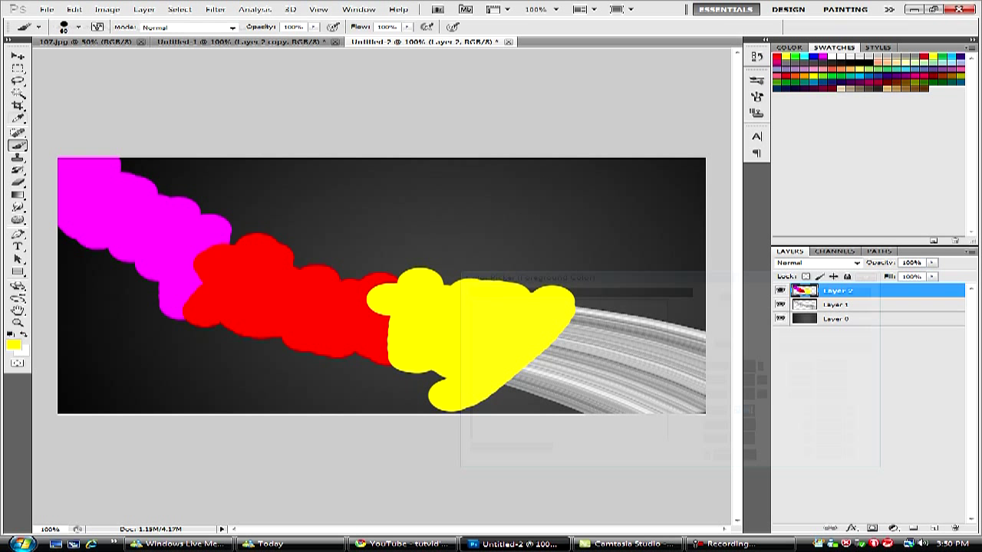
left_click_drag(686, 417, 686, 425)
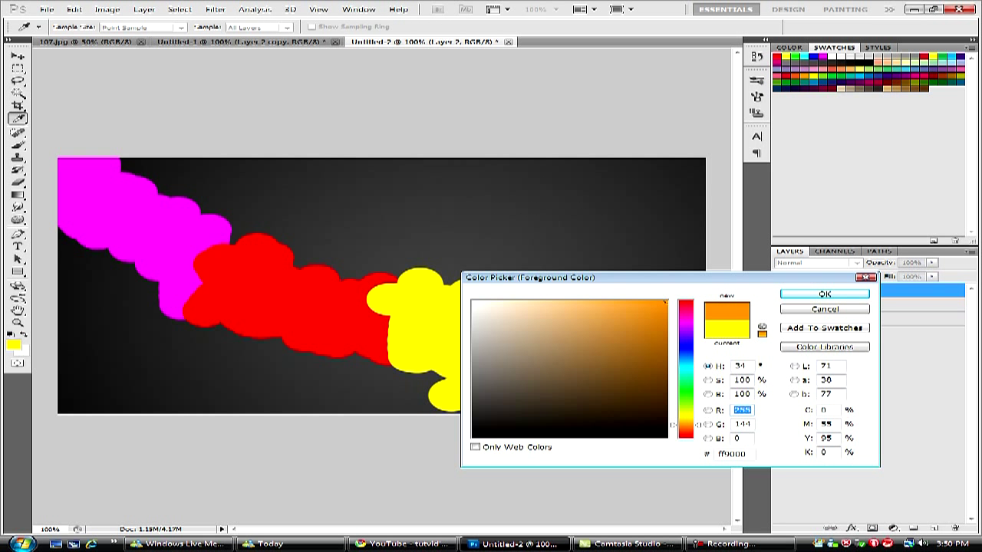
left_click(825, 294)
mouse_move(529, 403)
left_mouse_down()
mouse_move(665, 380)
mouse_move(639, 399)
mouse_move(592, 395)
mouse_move(624, 368)
mouse_move(691, 347)
mouse_move(564, 319)
mouse_move(510, 380)
mouse_move(500, 364)
mouse_move(522, 330)
left_mouse_up()
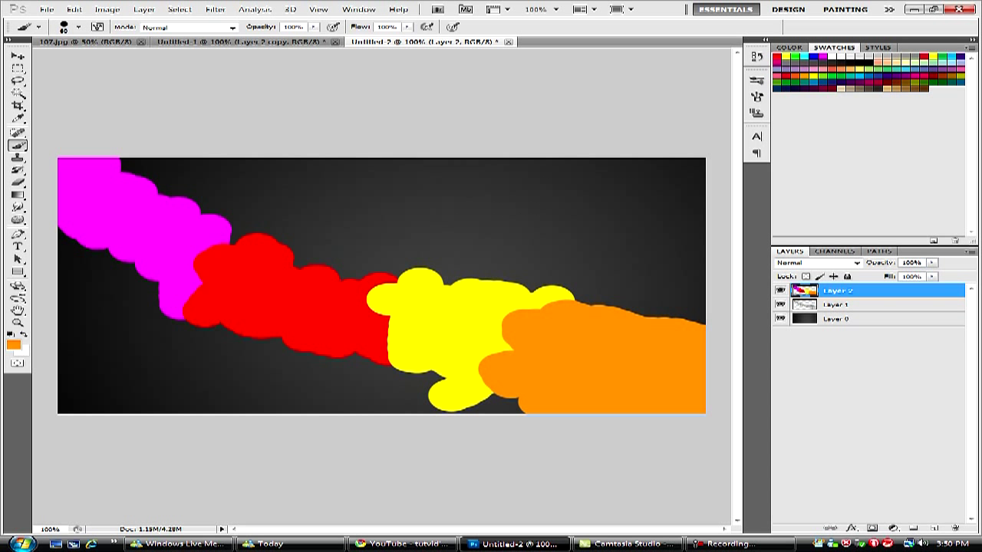
Apply a Gaussian Blur with a radius of 74.0 pixels to the painted color layer.
left_click(215, 9)
mouse_move(253, 117)
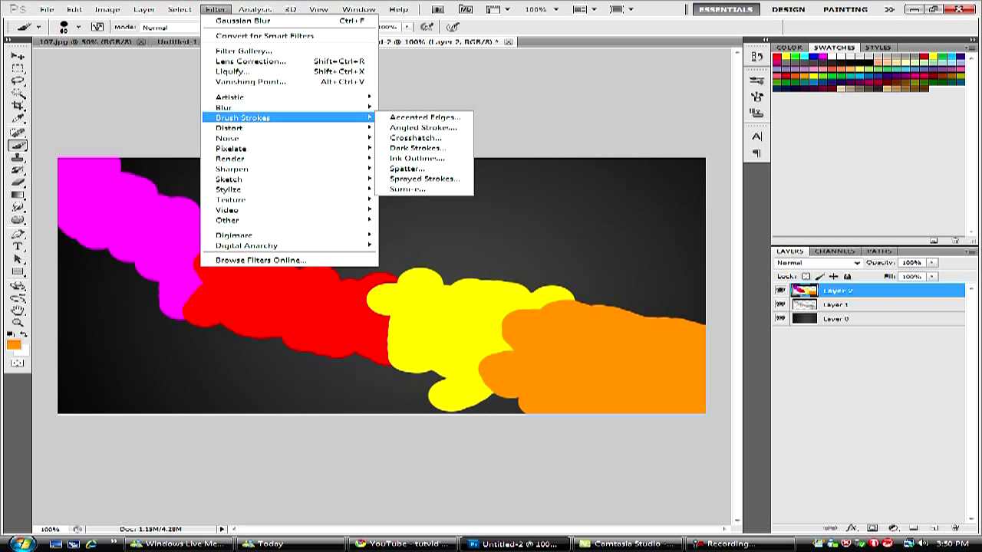
mouse_move(224, 107)
left_click(415, 149)
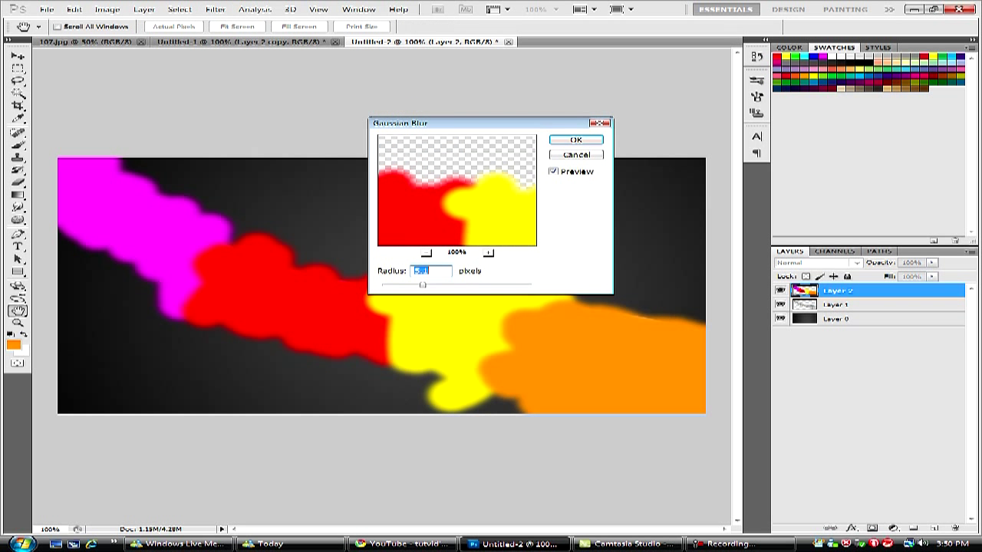
left_click_drag(423, 286, 454, 286)
key("shift+Up")
key("shift+Up")
key("shift+Up")
key("shift+Up")
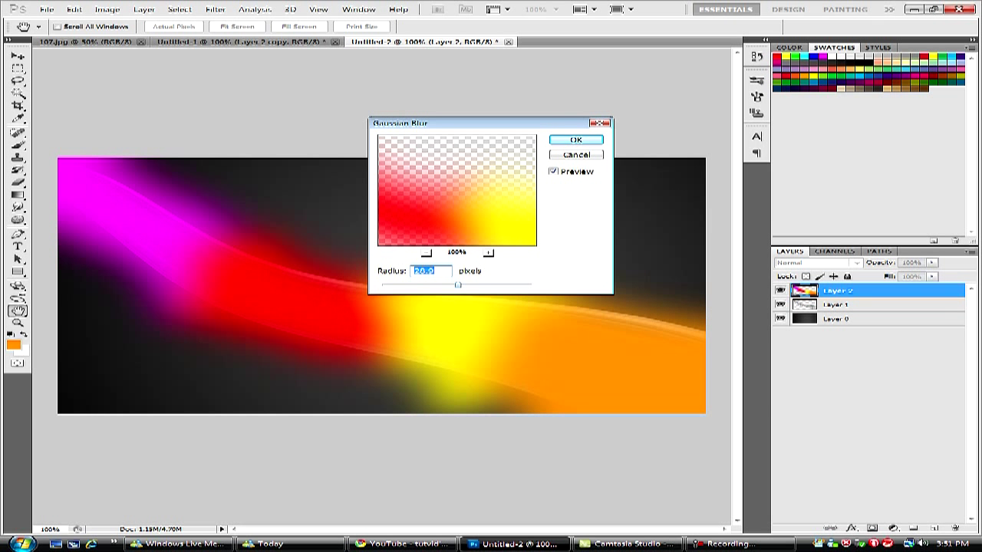
key("shift+Up")
key("shift+Up")
key("shift+Up")
key("shift+Up")
key("shift+Up")
key("shift+Up")
key("shift+Up")
key("shift+Up")
key("shift+Up")
key("shift+Up")
key("shift+Up")
key("shift+Up")
key("shift+Up")
key("shift+Up")
key("shift+Up")
key("shift+Up")
key("shift+Up")
key("shift+Up")
key("shift+Up")
key("shift+Up")
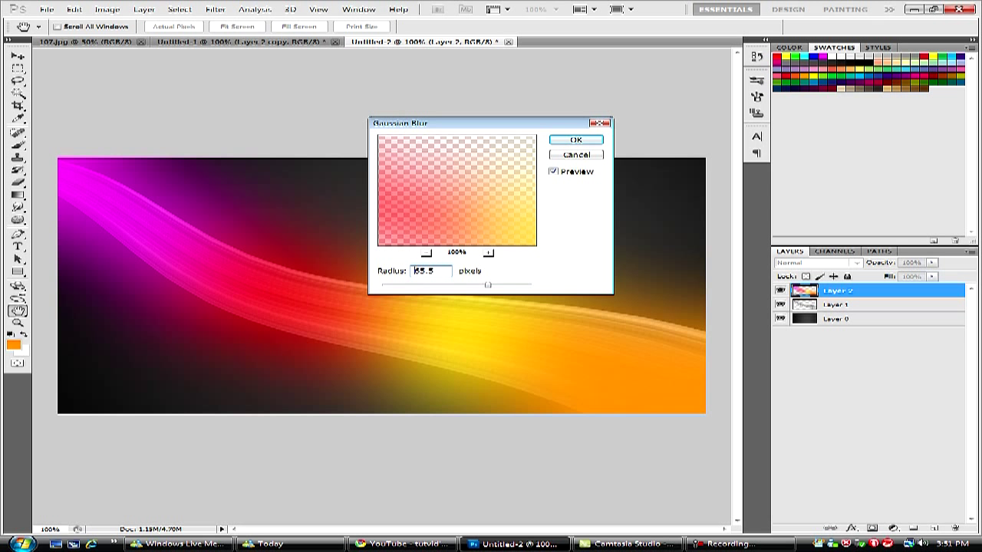
key("shift+Up")
key("shift+Up")
key("shift+Up")
key("shift+Up")
key("shift+Up")
key("shift+Up")
key("shift+Up")
key("shift+Up")
key("shift+Up")
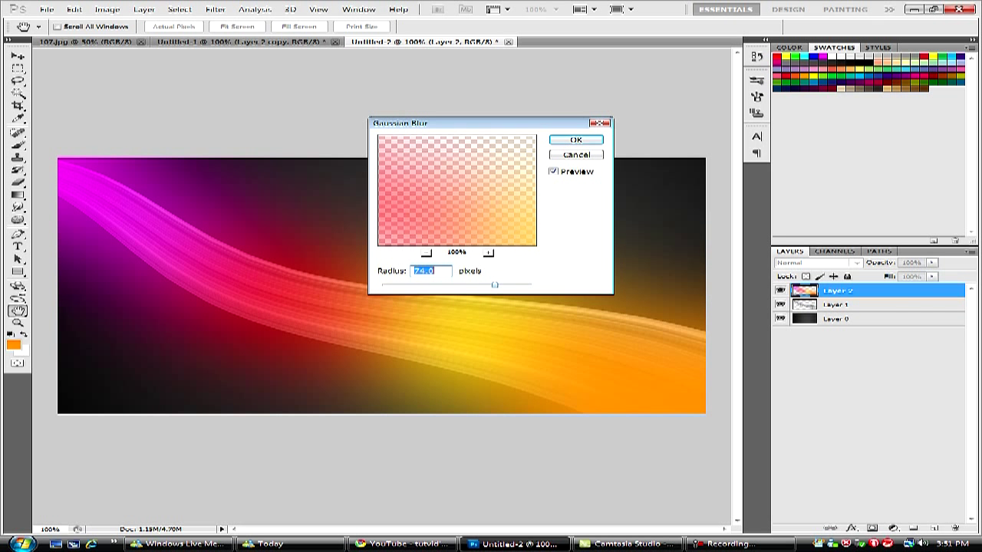
key("Return")
Duplicate the blurred color layer and reapply the Gaussian Blur to the copy.
key("ctrl+j")
key("ctrl+f")
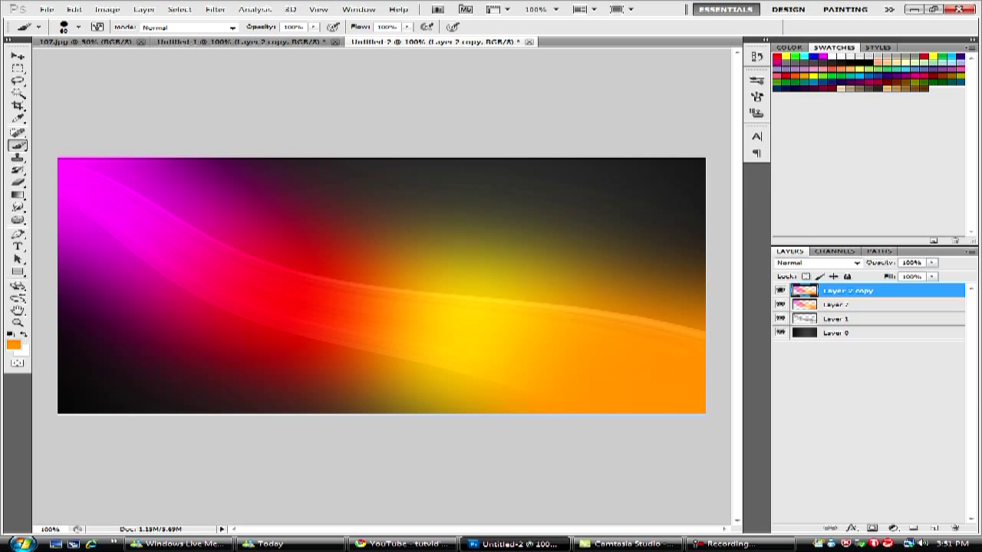
Select only the original color layer and create a clipping mask from it onto the striped ribbon layer.
left_click(846, 304, "ctrl")
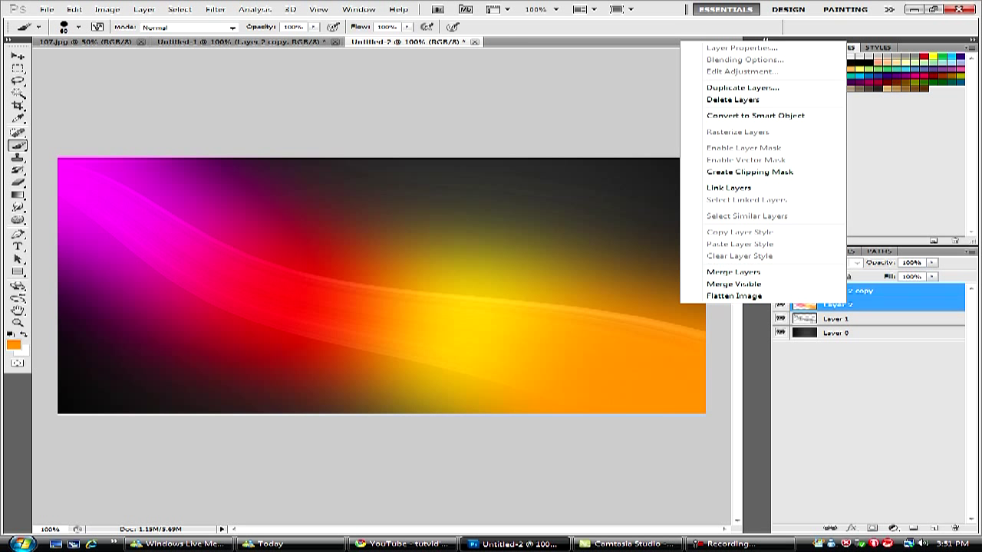
right_click(847, 304)
left_click(933, 305)
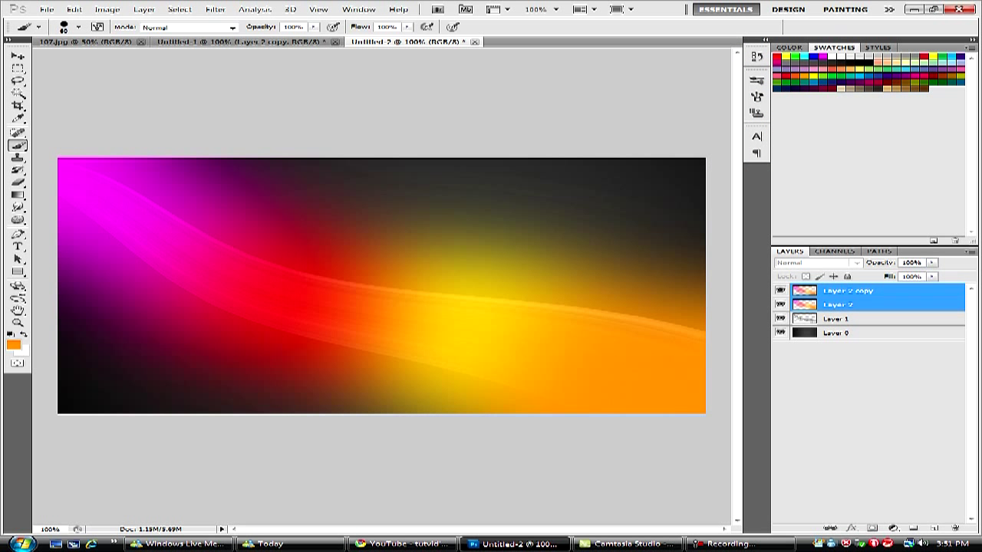
left_click(933, 305)
right_click(933, 306)
left_click(836, 174)
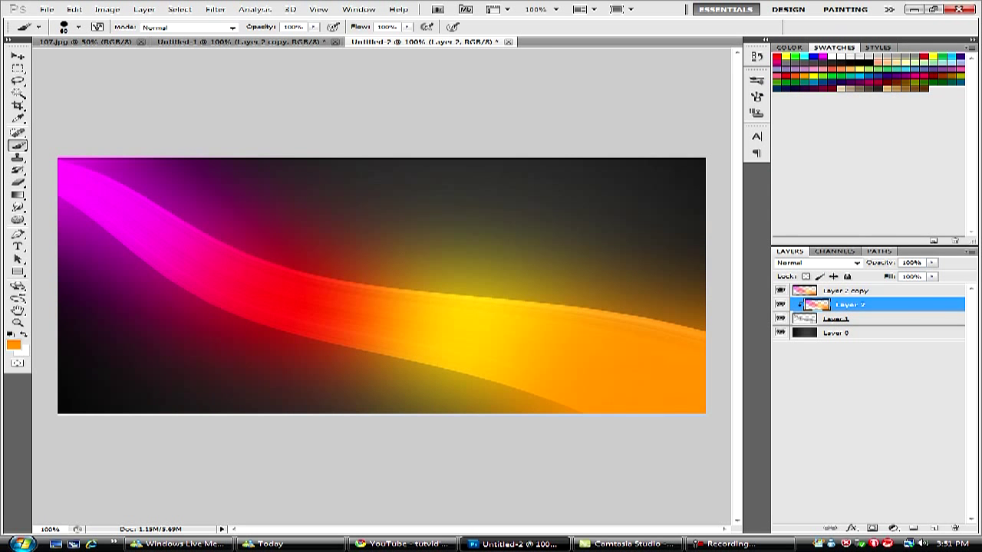
Create a clipping mask from the duplicated color layer onto the striped ribbon layer.
right_click(912, 291)
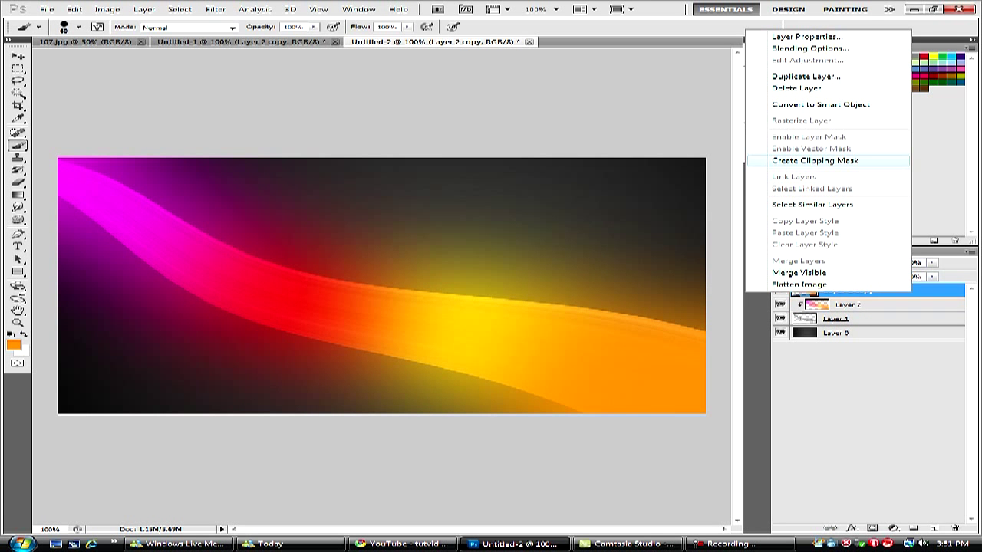
left_click(837, 161)
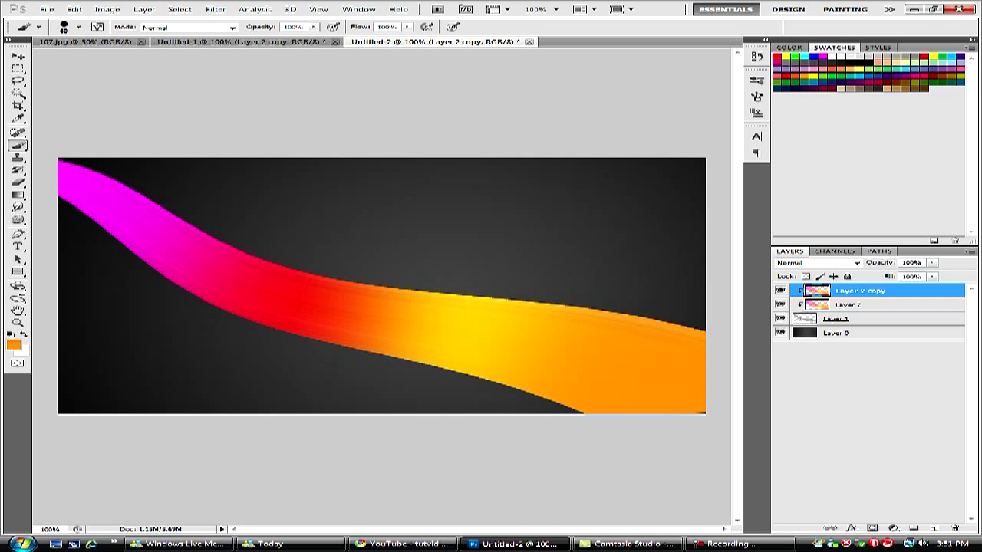
left_click(838, 318)
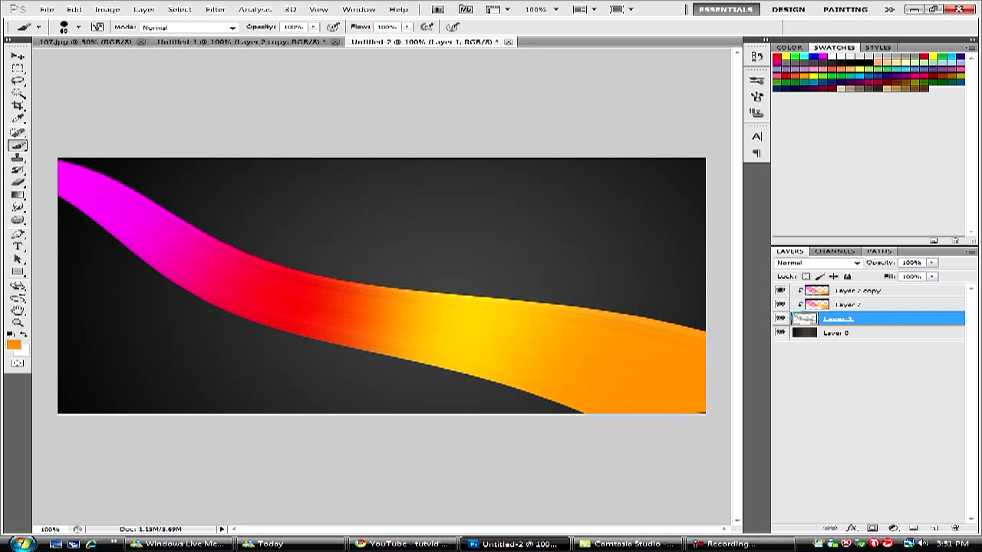
Try Overlay on the original color layer, and set its blending mode to Soft Light.
left_click(848, 304)
left_click(856, 263)
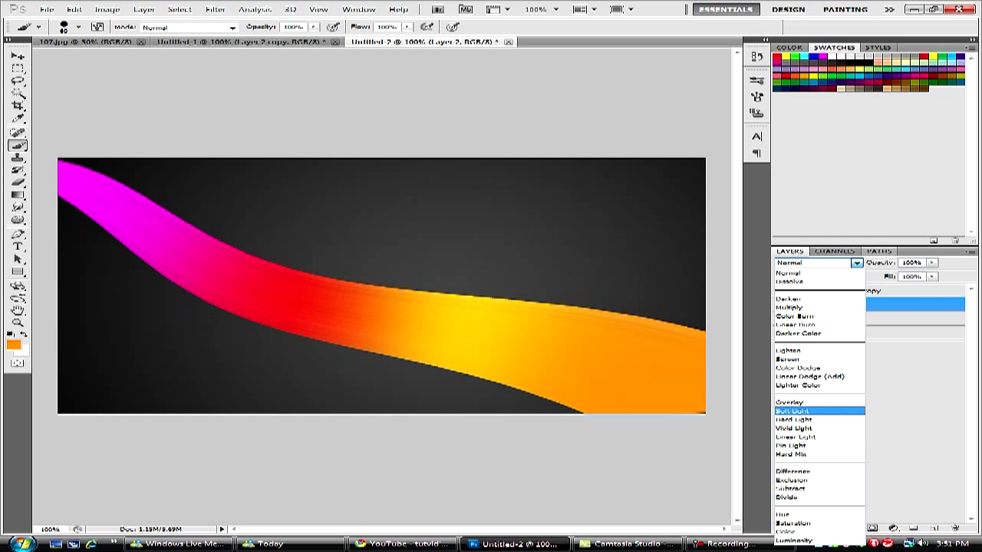
left_click(790, 403)
left_click(846, 263)
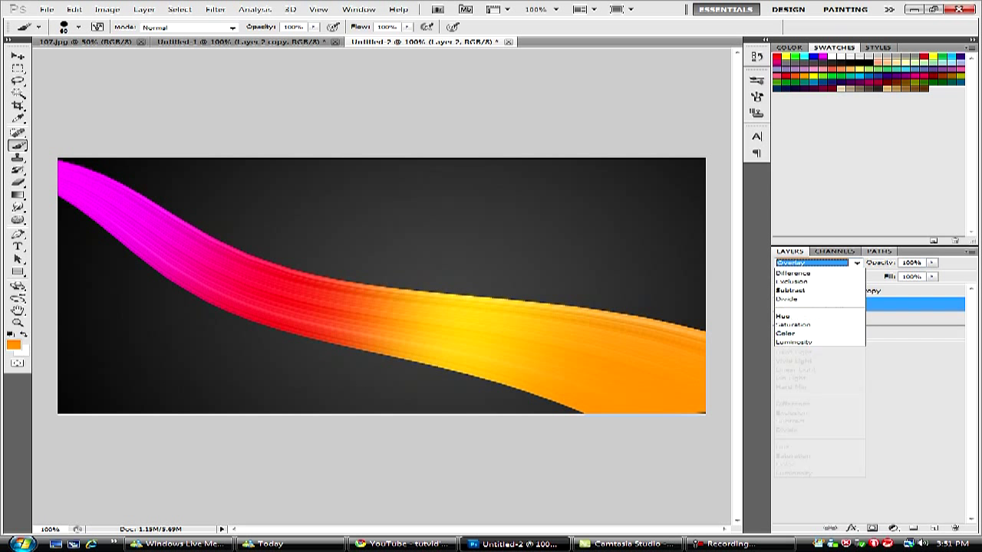
key("Return")
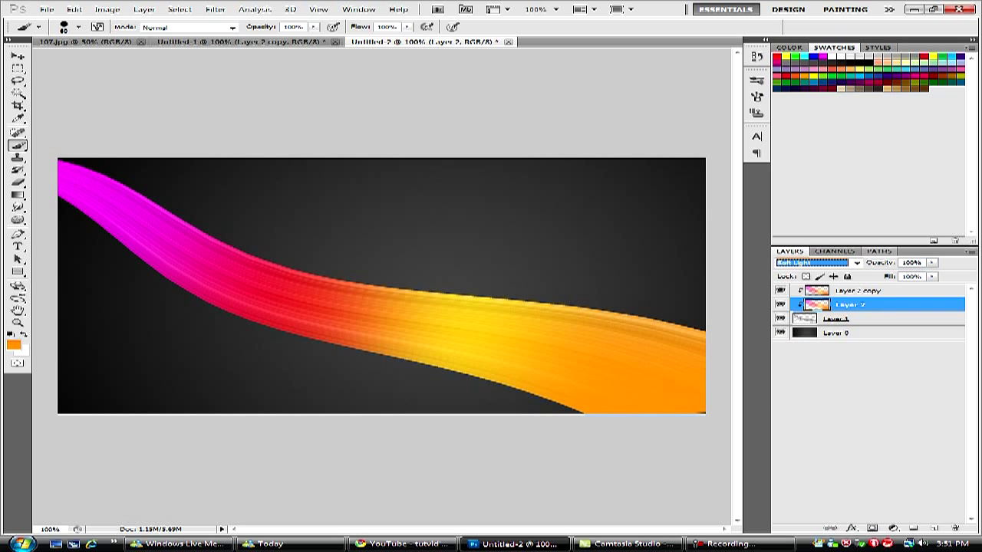
Try Soft Light on the duplicated color layer, and set its blending mode to Overlay.
left_click(858, 291)
left_click(856, 263)
left_click(795, 411)
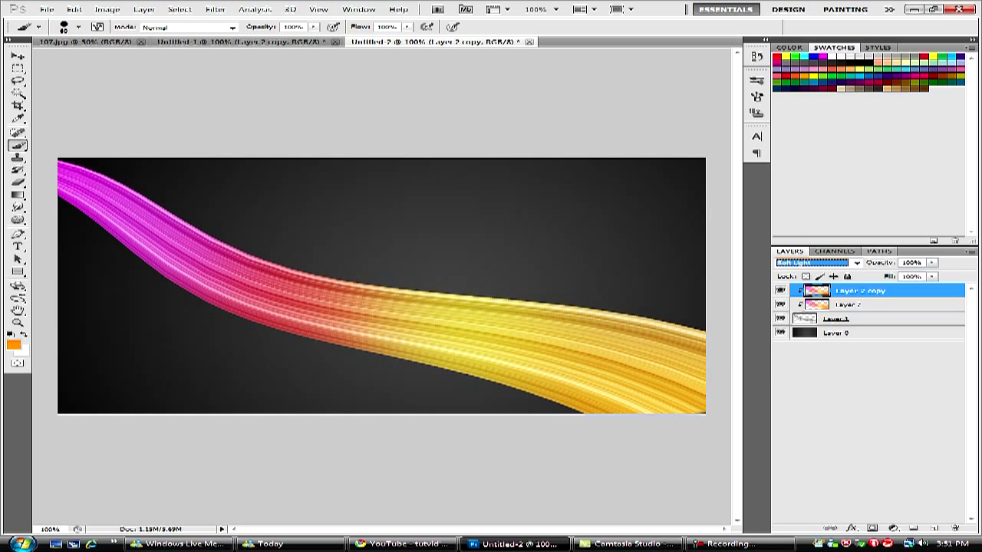
key("alt+Down")
key("Down")
key("Down")
key("Down")
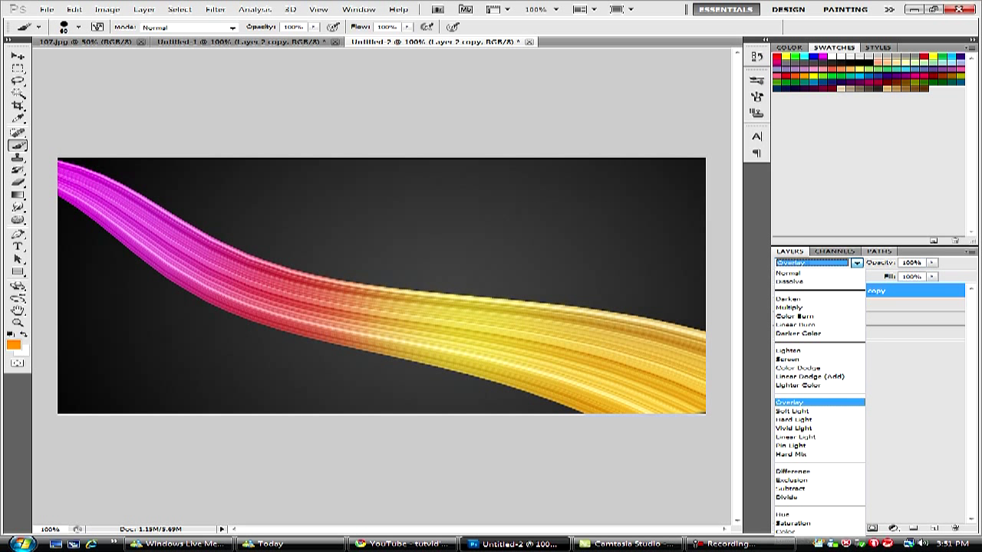
key("Return")
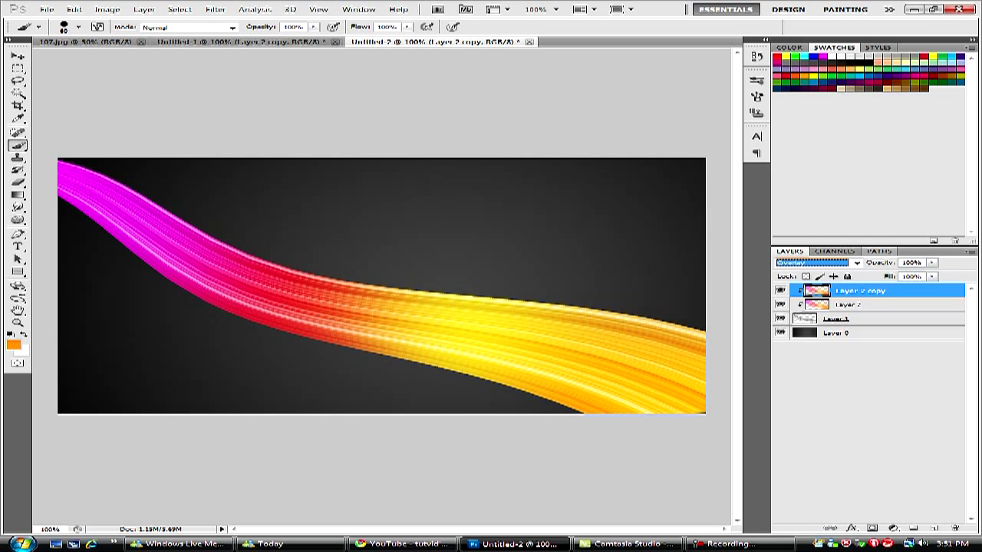
Lower the opacity of the duplicated color layer to about 66% and deselect the layer.
key("alt+bracketleft")
key("alt+bracketright")
left_click_drag(932, 262, 905, 274)
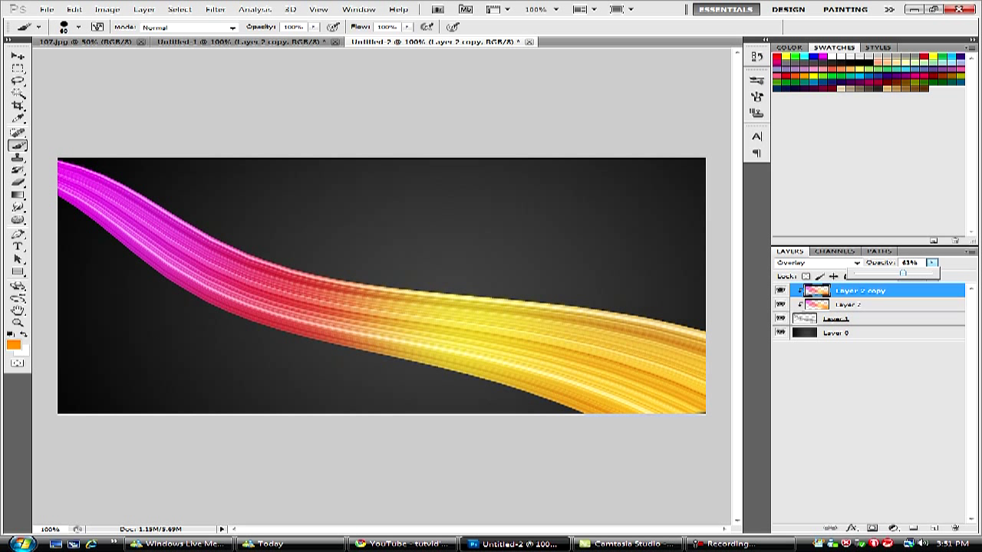
left_click(878, 385)
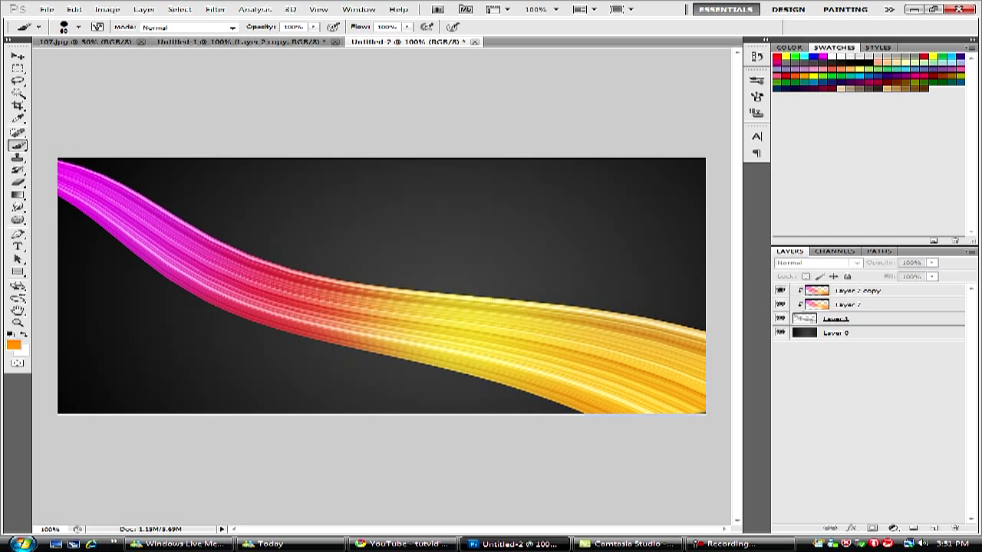
Examine the colored ribbon in the Untitled-1 document for comparison and return to Untitled-2.
left_click(848, 305)
left_click(858, 291, "shift")
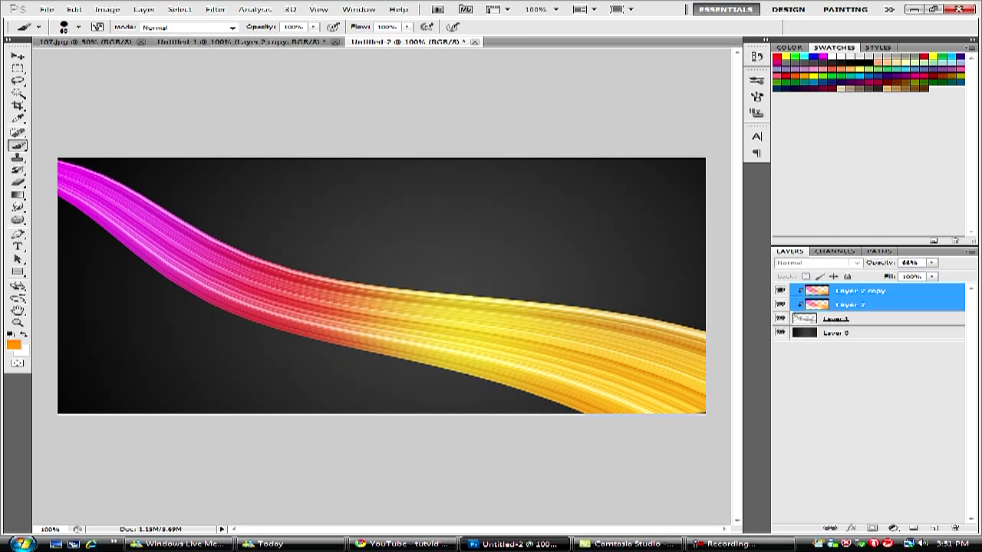
left_click(877, 385)
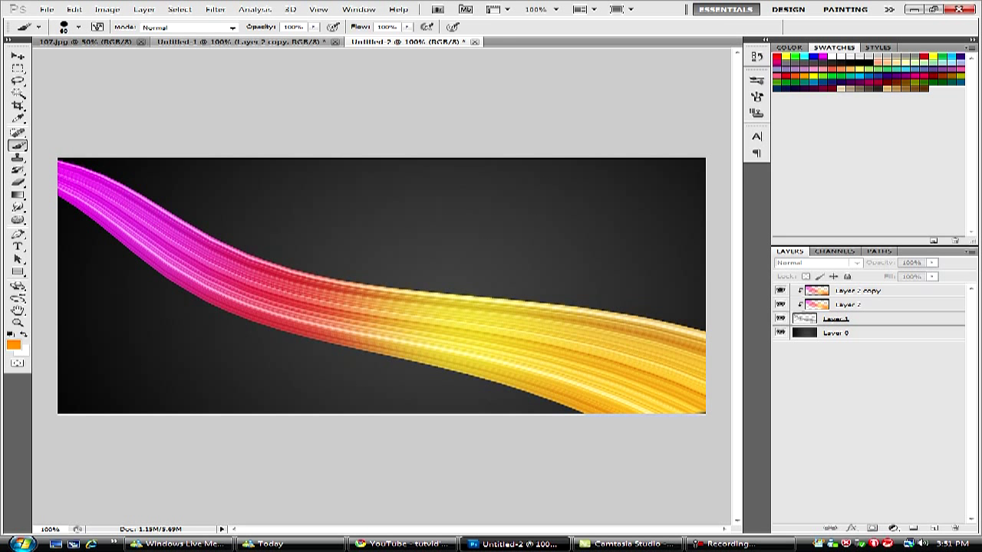
left_click(241, 42)
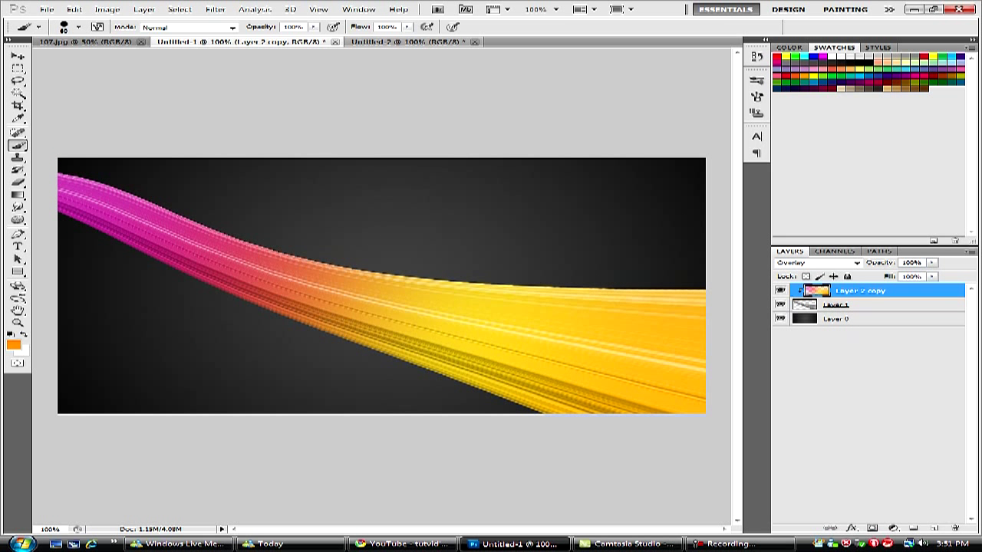
key("ctrl+Tab")
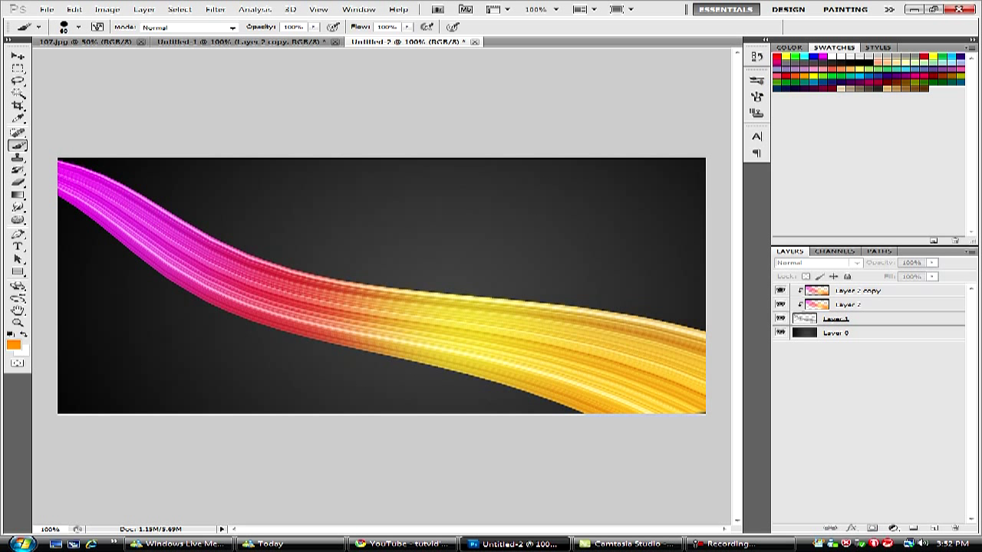
Brush along the whole ribbon on Layer 1 with the Spot Healing Brush set to Content-Aware.
left_click(17, 132)
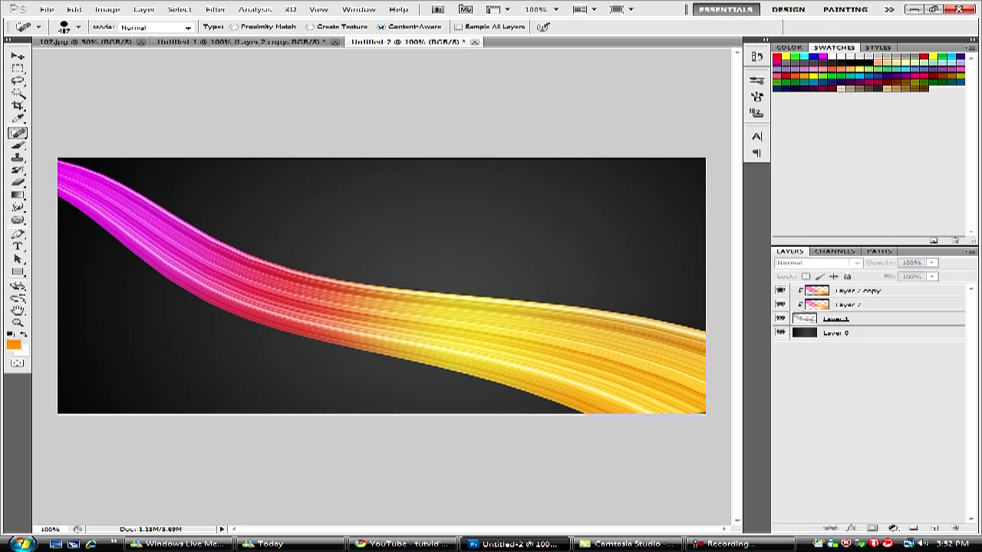
left_click(851, 318)
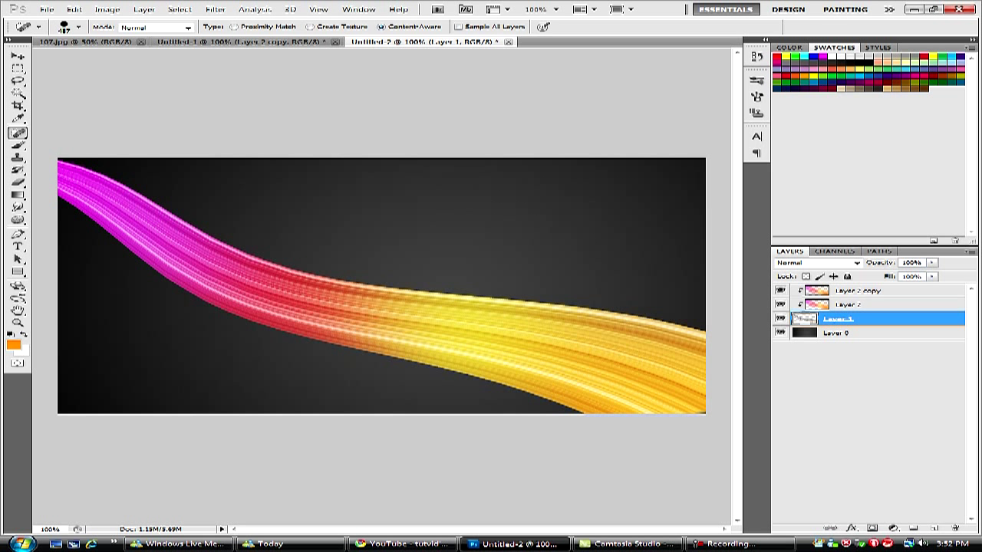
mouse_move(157, 187)
left_mouse_down()
mouse_move(197, 188)
mouse_move(342, 266)
mouse_move(665, 359)
left_mouse_up()
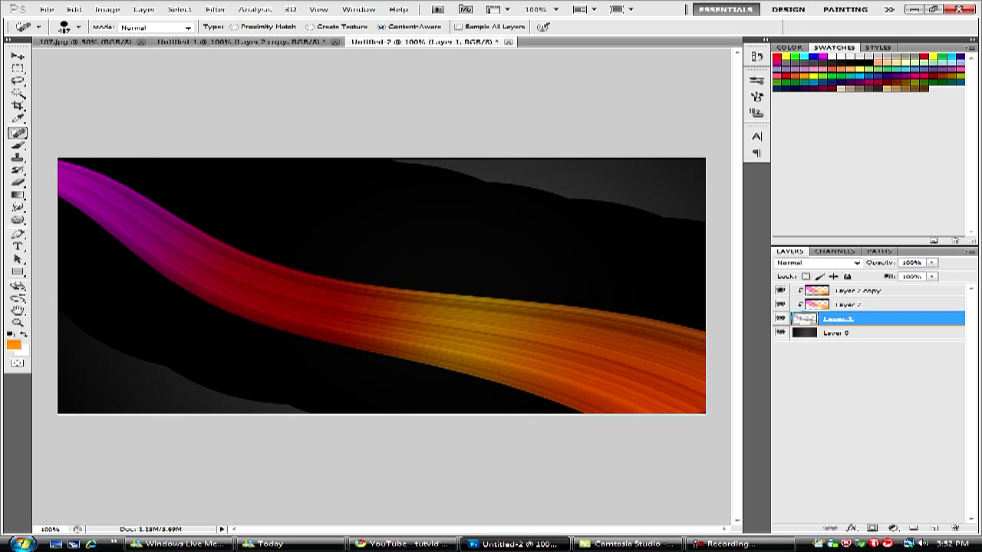